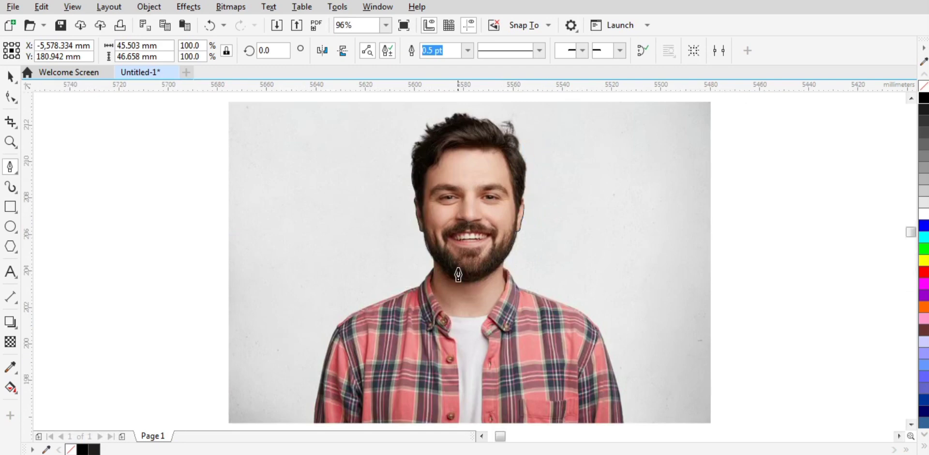
Continue the Pen outline up the ear at the photo's right to where the ear meets the hair.
{"action": "scroll", "coordinate": [452, 350], "scroll_direction": "down", "scroll_amount": 3}
{"action": "scroll", "coordinate": [545, 213], "scroll_direction": "up", "scroll_amount": 3}
{"action": "scroll", "coordinate": [547, 214], "scroll_direction": "up", "scroll_amount": 3}
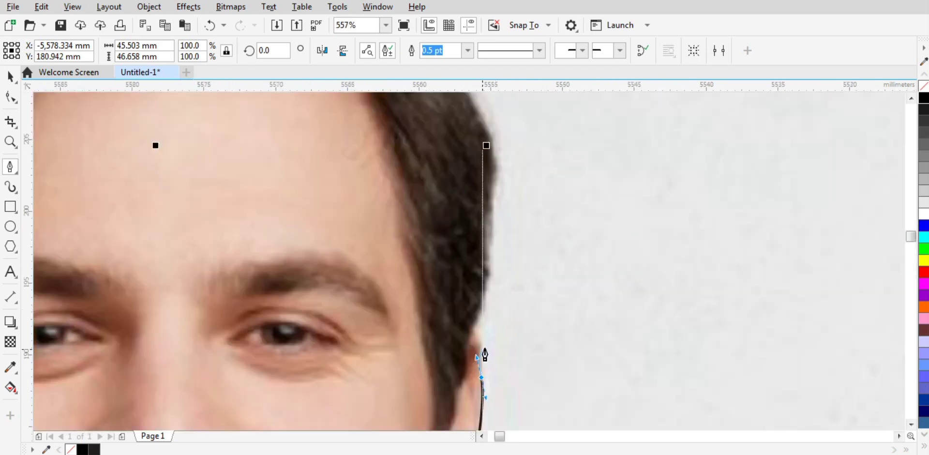
{"action": "left_click_drag", "start_coordinate": [482, 338], "coordinate": [468, 330]}
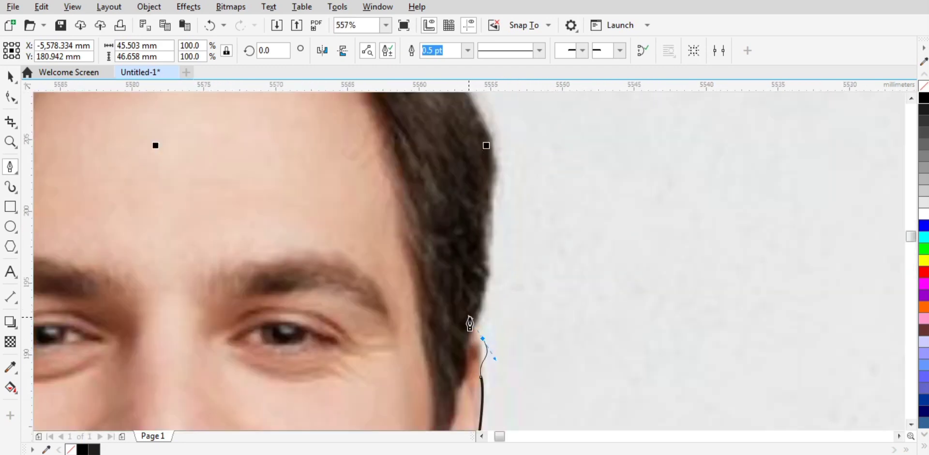
{"action": "left_click", "coordinate": [482, 324]}
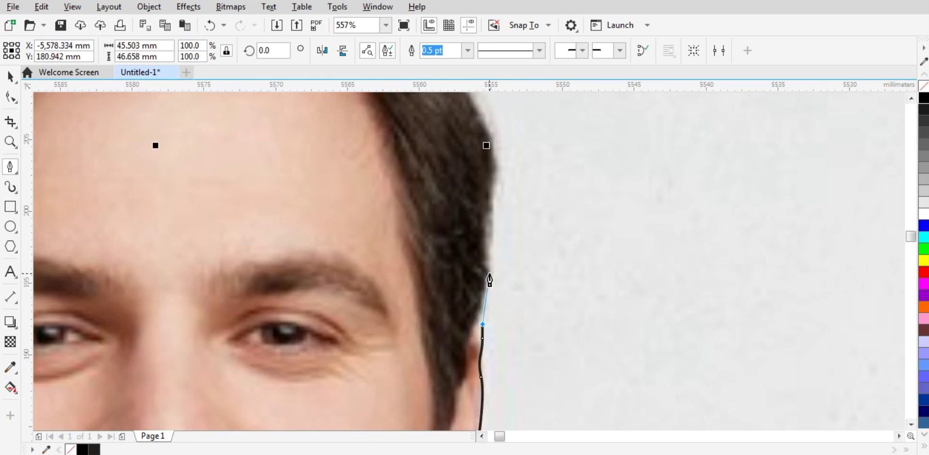
{"action": "scroll", "coordinate": [486, 333], "scroll_direction": "up", "scroll_amount": 5}
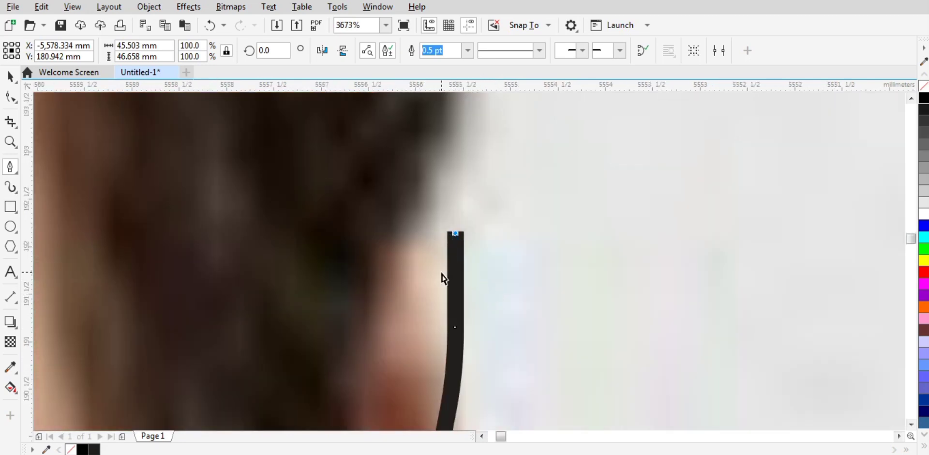
{"action": "key", "text": "ctrl+z"}
{"action": "left_click_drag", "start_coordinate": [413, 238], "coordinate": [428, 205]}
{"action": "key", "text": "F4"}
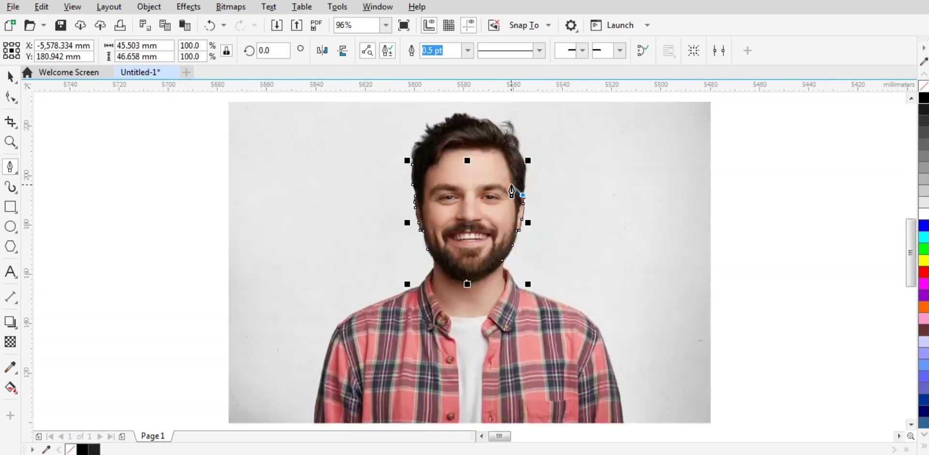
Trace the hair edge above that ear upward, around the outer side of the curl.
{"action": "scroll", "coordinate": [553, 203], "scroll_direction": "up", "scroll_amount": 4}
{"action": "left_click_drag", "start_coordinate": [426, 302], "coordinate": [436, 274]}
{"action": "left_click_drag", "start_coordinate": [389, 170], "coordinate": [376, 148]}
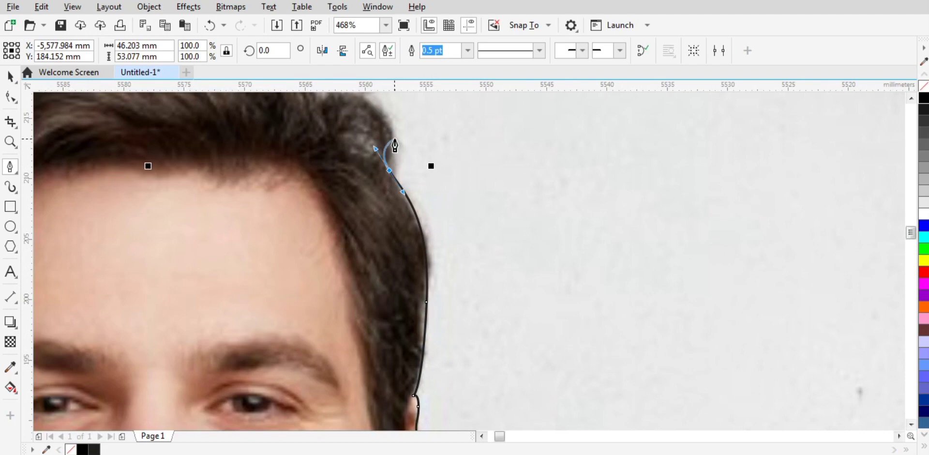
{"action": "key", "text": "ctrl+z"}
{"action": "mouse_move", "coordinate": [408, 195]}
{"action": "left_mouse_down"}
{"action": "mouse_move", "coordinate": [394, 182]}
{"action": "mouse_move", "coordinate": [398, 190]}
{"action": "mouse_move", "coordinate": [390, 122]}
{"action": "left_mouse_up"}
{"action": "key", "text": "ctrl+z"}
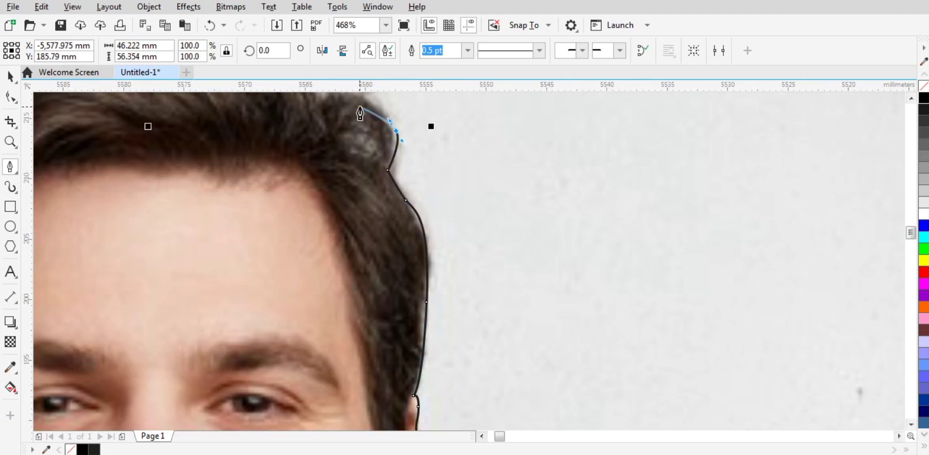
Carry the outline over the curl, leaving out the loose wisps, and up the slope of the hair toward the crown.
{"action": "scroll", "coordinate": [580, 232], "scroll_direction": "down", "scroll_amount": 2}
{"action": "scroll", "coordinate": [532, 179], "scroll_direction": "up", "scroll_amount": 3}
{"action": "left_click_drag", "start_coordinate": [407, 186], "coordinate": [381, 187]}
{"action": "left_click", "coordinate": [351, 198]}
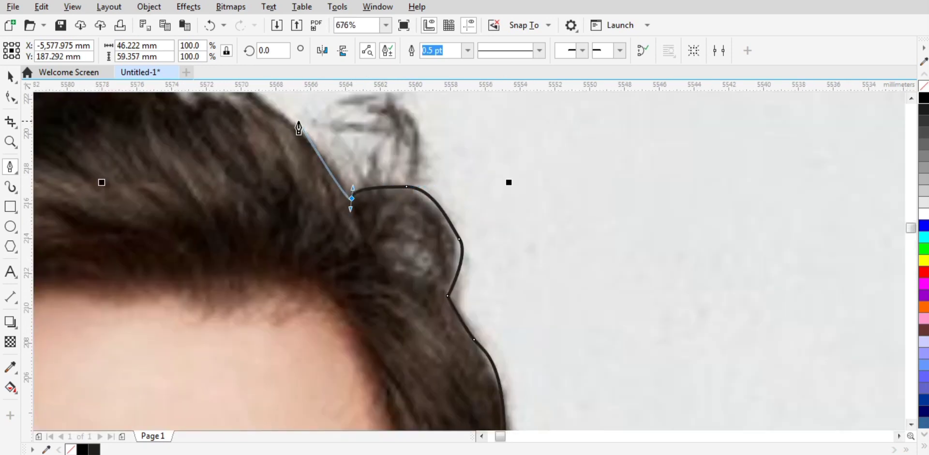
{"action": "left_click_drag", "start_coordinate": [286, 117], "coordinate": [251, 99]}
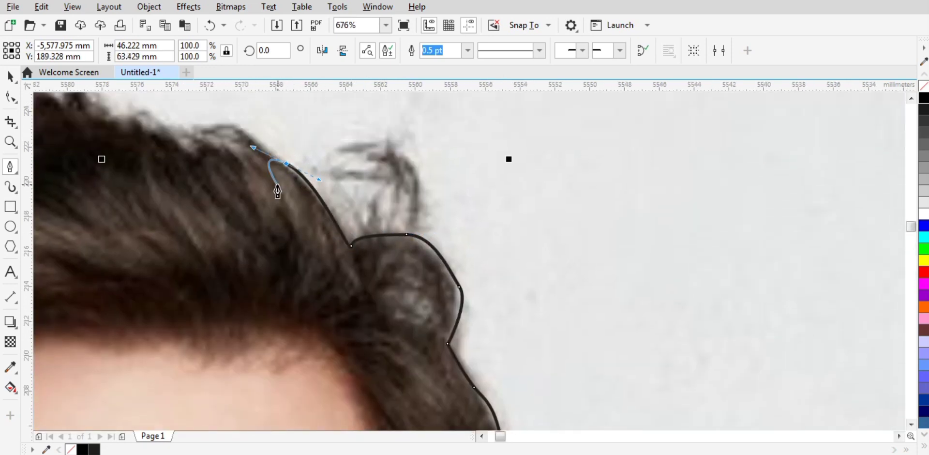
{"action": "left_click_drag", "start_coordinate": [217, 123], "coordinate": [188, 128]}
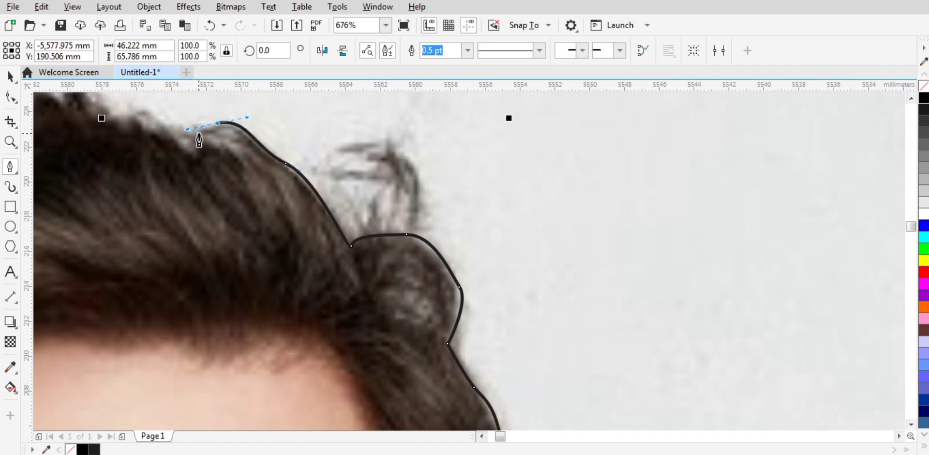
Extend the outline in short straight segments along the hair just before the crown.
{"action": "left_click", "coordinate": [199, 133]}
{"action": "left_click", "coordinate": [173, 133]}
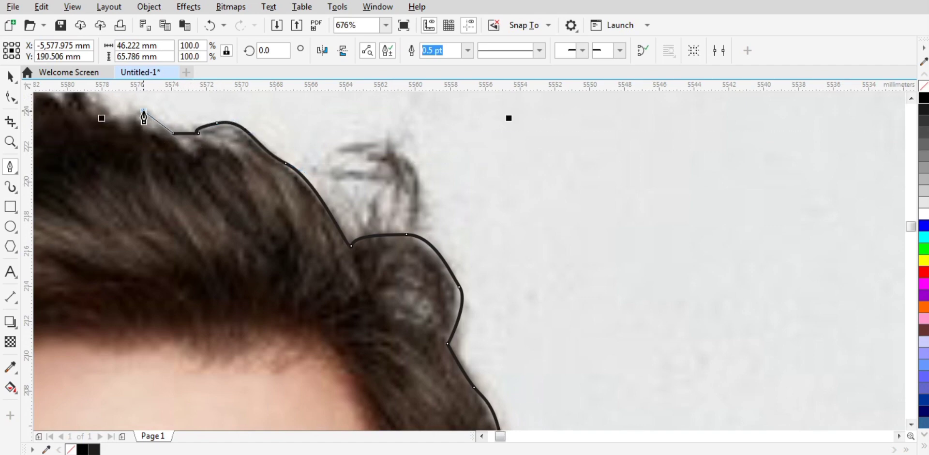
{"action": "left_click", "coordinate": [144, 111]}
{"action": "left_click", "coordinate": [111, 119]}
Trace the rounded tufts at the very top of the hair with curved segments.
{"action": "key", "text": "F4"}
{"action": "key", "text": "F2"}
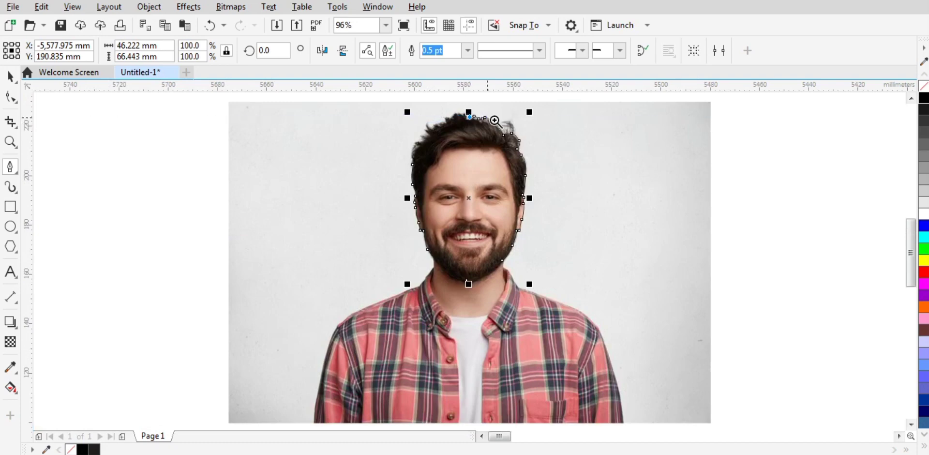
{"action": "left_click_drag", "start_coordinate": [448, 100], "coordinate": [493, 146]}
{"action": "left_click_drag", "start_coordinate": [437, 184], "coordinate": [406, 205]}
{"action": "left_click", "coordinate": [399, 199]}
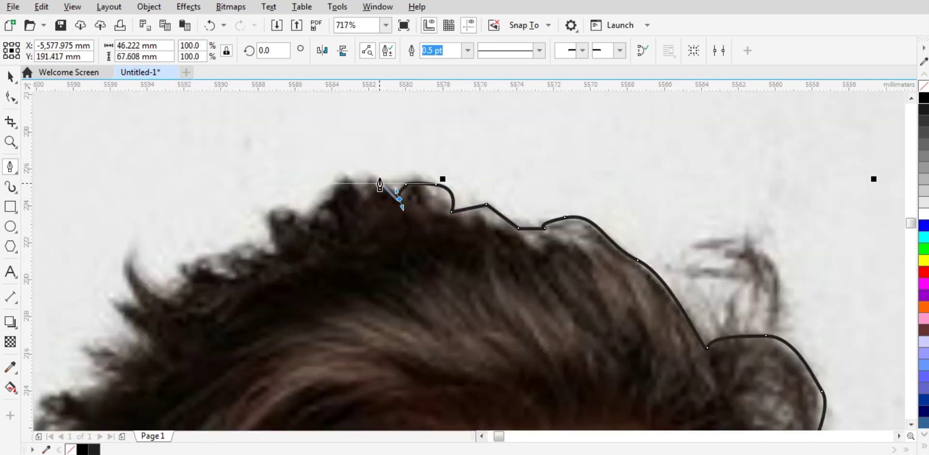
{"action": "left_click_drag", "start_coordinate": [373, 174], "coordinate": [313, 221]}
{"action": "left_click", "coordinate": [364, 201]}
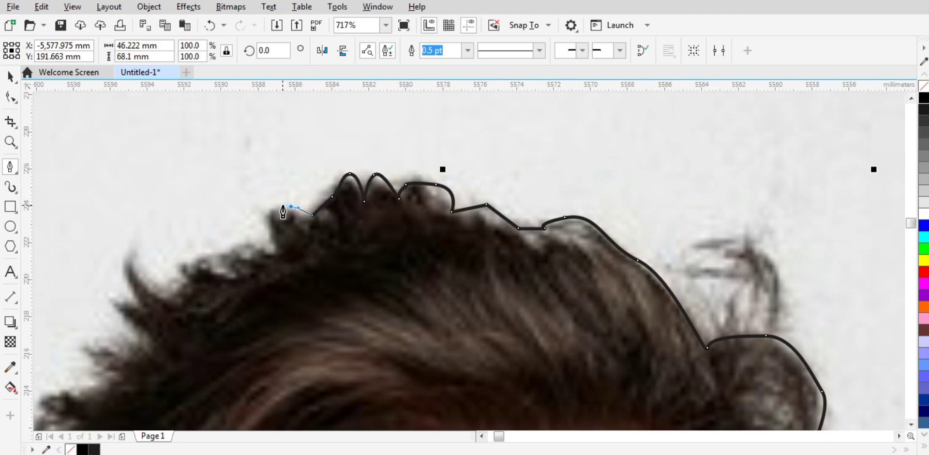
Outline the wavy hair descending from the crown toward the upright strand at the photo's left.
{"action": "left_click", "coordinate": [272, 235]}
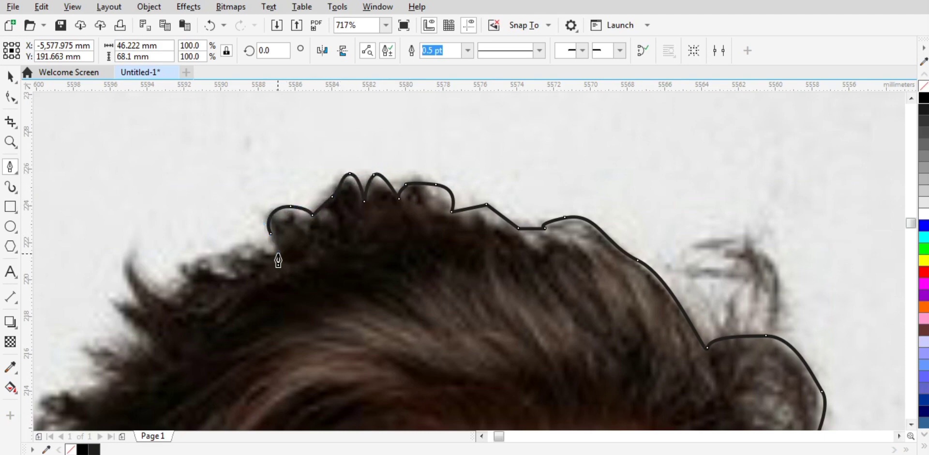
{"action": "left_click", "coordinate": [279, 254]}
{"action": "left_click_drag", "start_coordinate": [252, 243], "coordinate": [185, 281]}
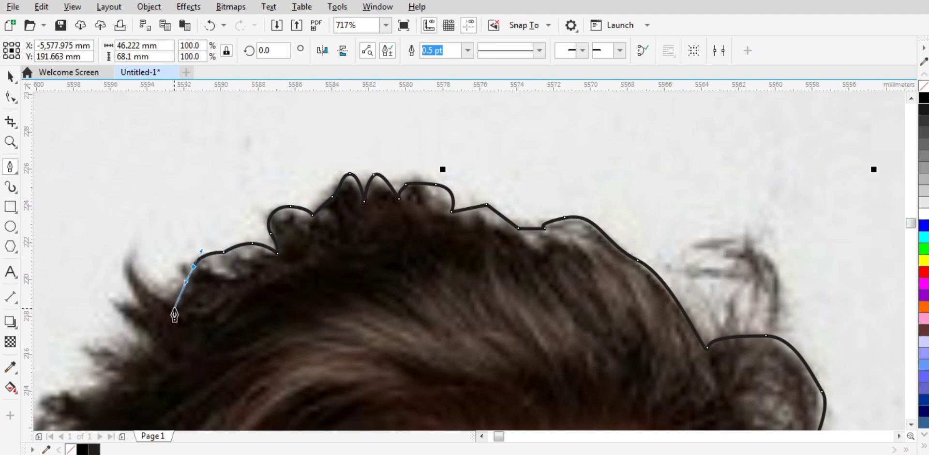
Trace around the curved upright strand and the pointed hair spikes below it.
{"action": "left_click_drag", "start_coordinate": [175, 309], "coordinate": [136, 247]}
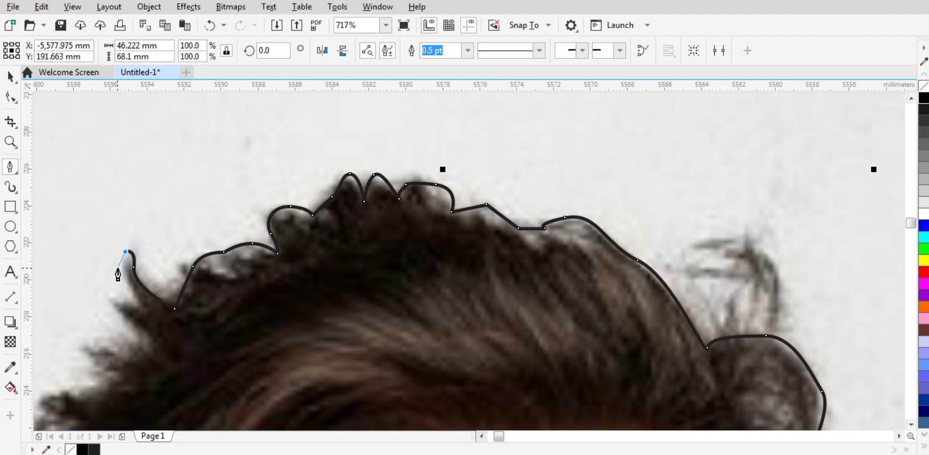
{"action": "key", "text": "ctrl+z"}
{"action": "left_click", "coordinate": [141, 309]}
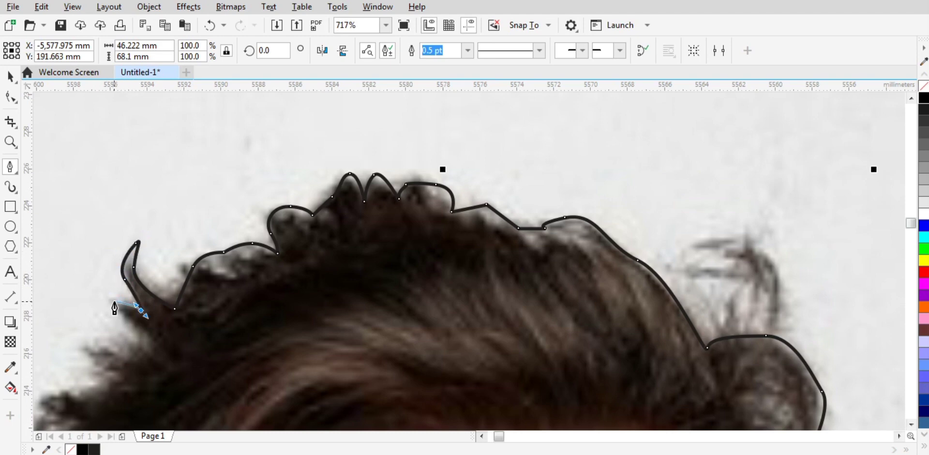
{"action": "left_click", "coordinate": [116, 301]}
{"action": "left_click_drag", "start_coordinate": [142, 341], "coordinate": [164, 360]}
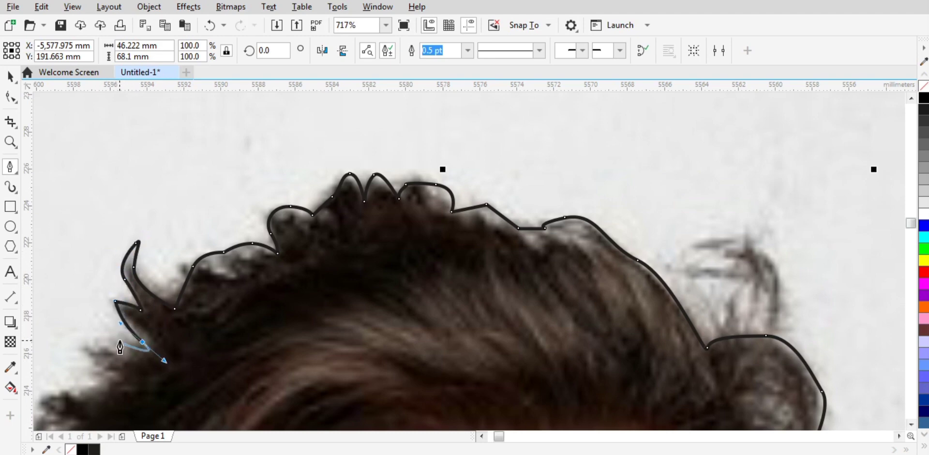
{"action": "left_click", "coordinate": [93, 341]}
{"action": "left_click_drag", "start_coordinate": [111, 373], "coordinate": [147, 404]}
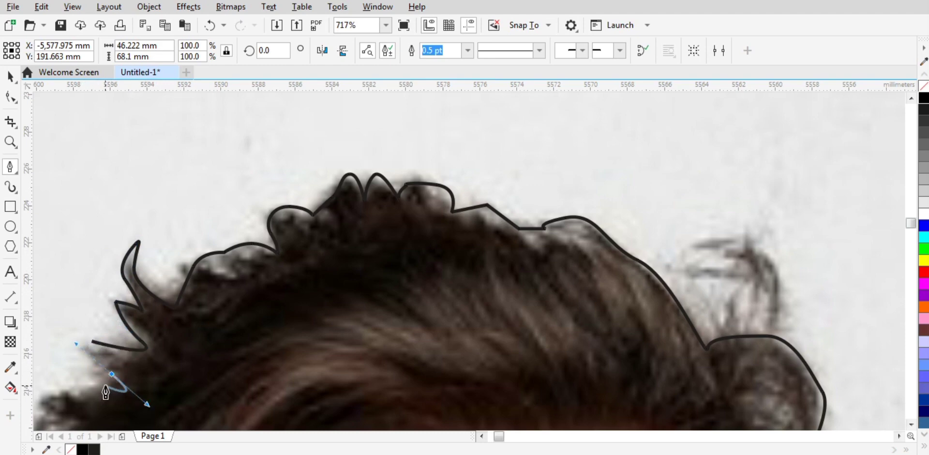
Trace the remaining hair at the photo's left side and close the head outline at its starting node.
{"action": "scroll", "coordinate": [209, 294], "scroll_direction": "down", "scroll_amount": 5}
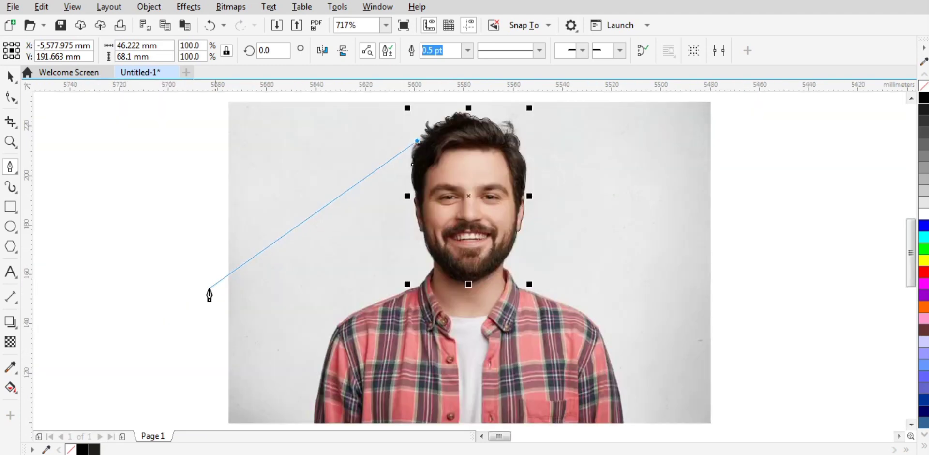
{"action": "scroll", "coordinate": [418, 145], "scroll_direction": "up", "scroll_amount": 5}
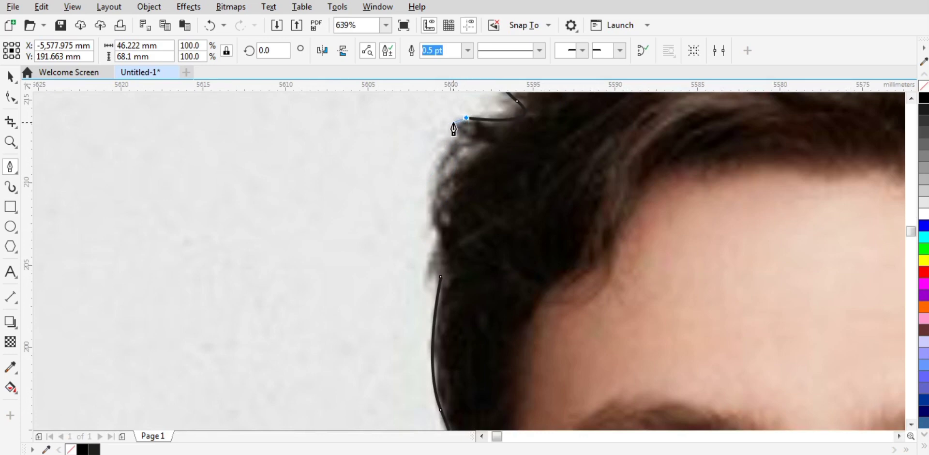
{"action": "left_click", "coordinate": [461, 142]}
{"action": "left_click_drag", "start_coordinate": [433, 197], "coordinate": [451, 234]}
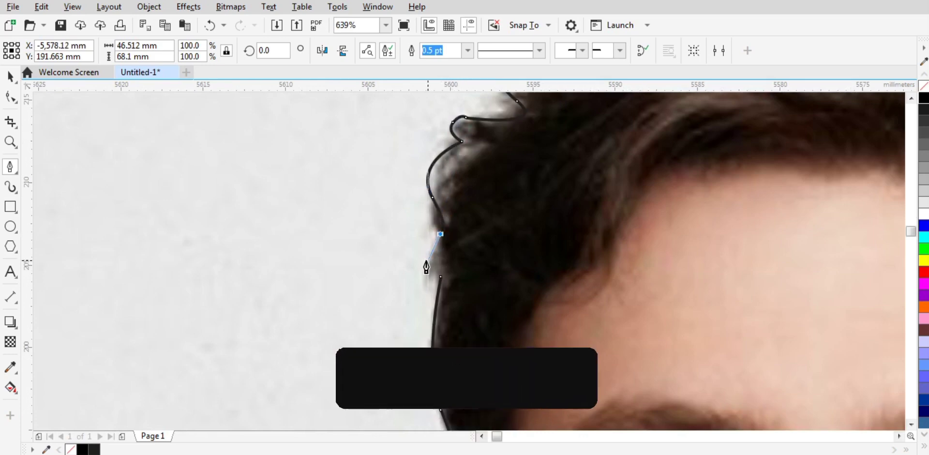
{"action": "left_click_drag", "start_coordinate": [428, 265], "coordinate": [429, 282]}
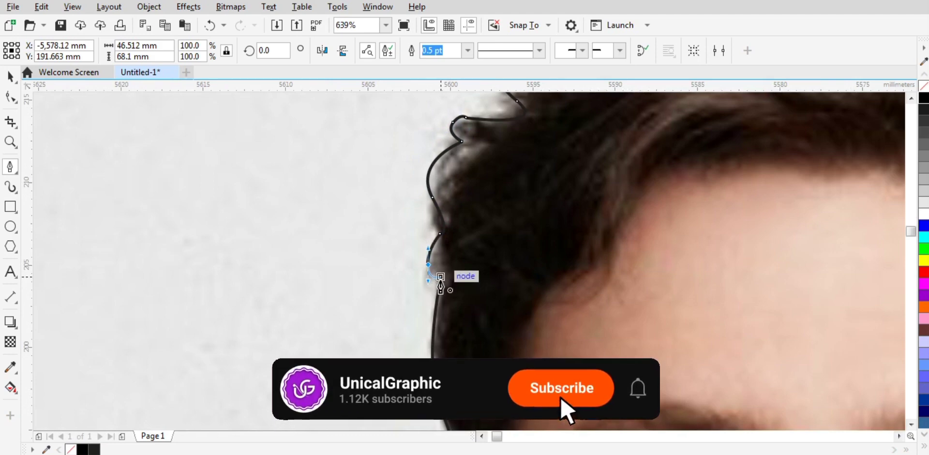
{"action": "left_click", "coordinate": [440, 277]}
{"action": "key", "text": "F4"}
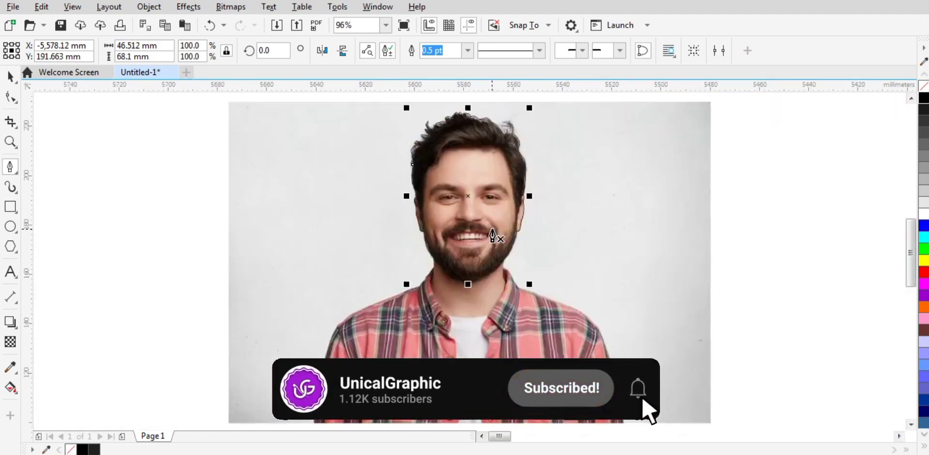
Select the head outline together with the photo and intersect them.
{"action": "key", "text": "space"}
{"action": "left_click", "coordinate": [648, 227], "text": "shift"}
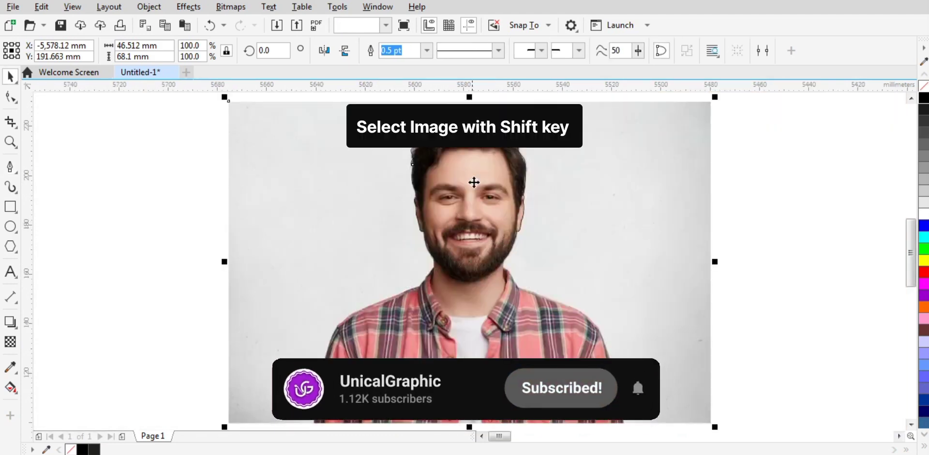
{"action": "left_click", "coordinate": [438, 50]}
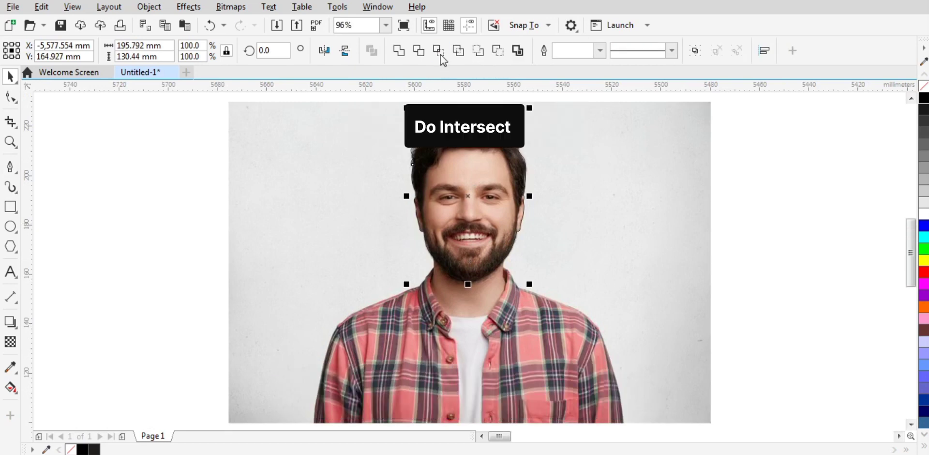
Delete the original photo and the leftover outline curve, keeping only the cut-out head.
{"action": "left_click", "coordinate": [773, 257]}
{"action": "left_click", "coordinate": [611, 350]}
{"action": "key", "text": "Delete"}
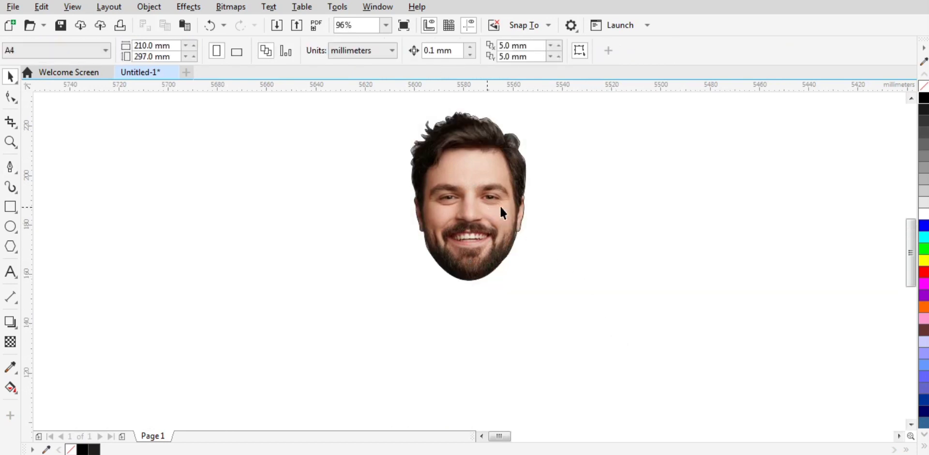
{"action": "left_click_drag", "start_coordinate": [478, 203], "coordinate": [627, 226]}
{"action": "key", "text": "Delete"}
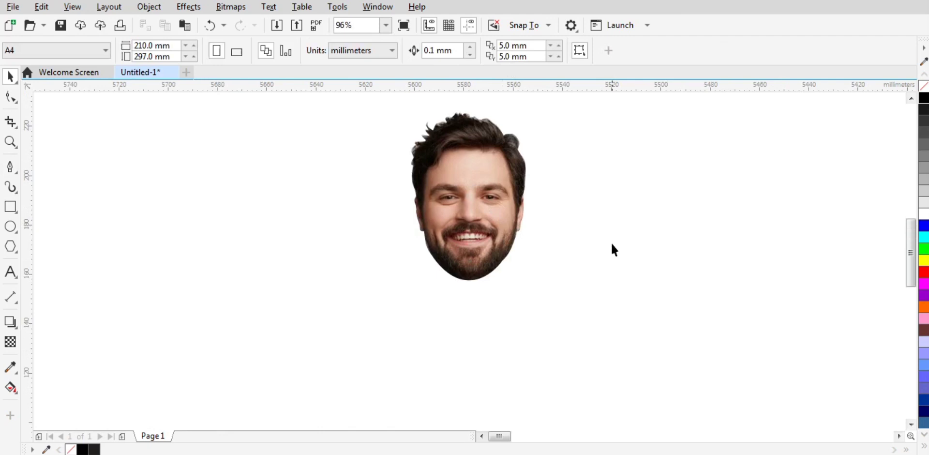
Enlarge the cut-out head proportionally to nearly the full height of the visible drawing area.
{"action": "left_click", "coordinate": [487, 204]}
{"action": "left_click", "coordinate": [579, 153]}
{"action": "left_click", "coordinate": [468, 228]}
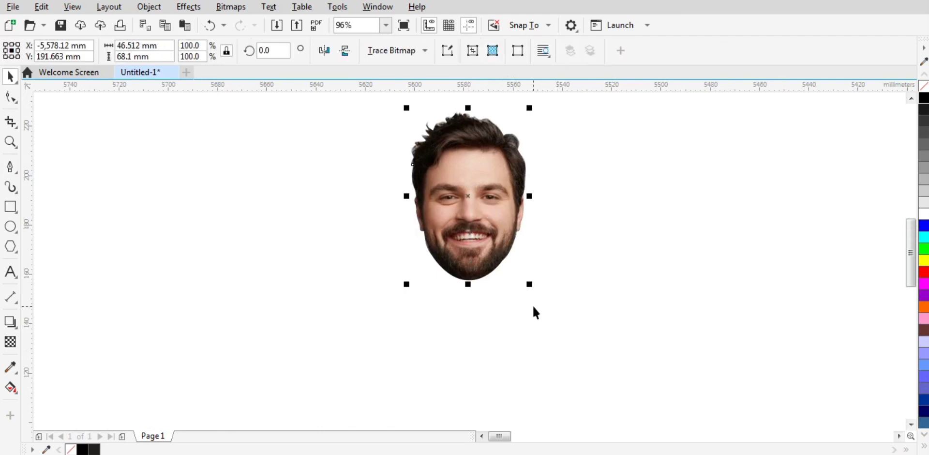
{"action": "left_click_drag", "start_coordinate": [532, 285], "coordinate": [559, 340]}
{"action": "left_click", "coordinate": [893, 280]}
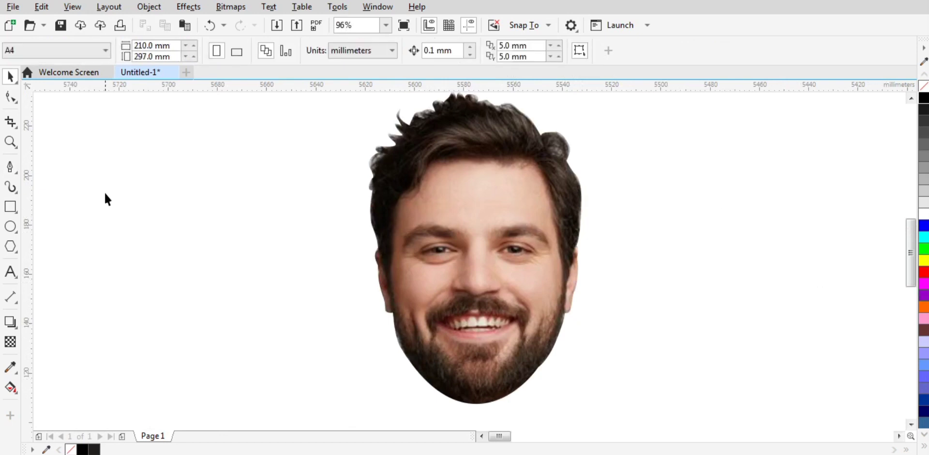
Draw a straight horizontal Freehand line about 124 mm long across the forehead and place a copy just below the nose.
{"action": "left_click", "coordinate": [15, 173]}
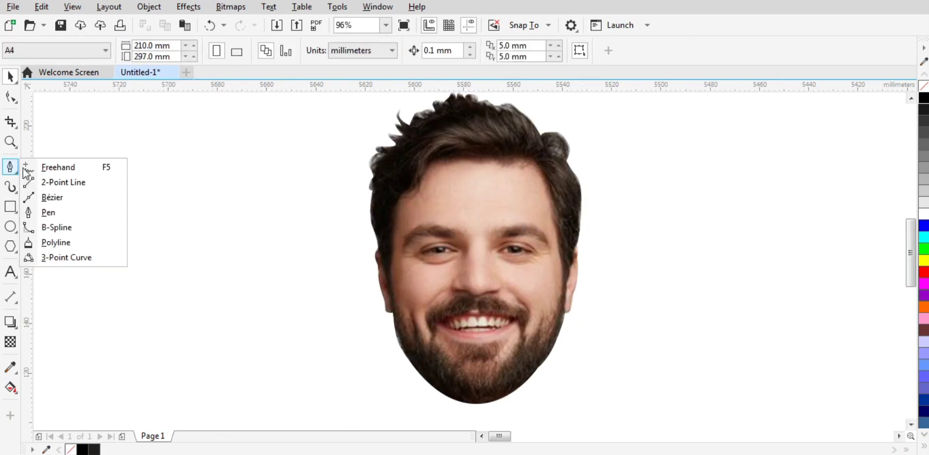
{"action": "left_click", "coordinate": [50, 167]}
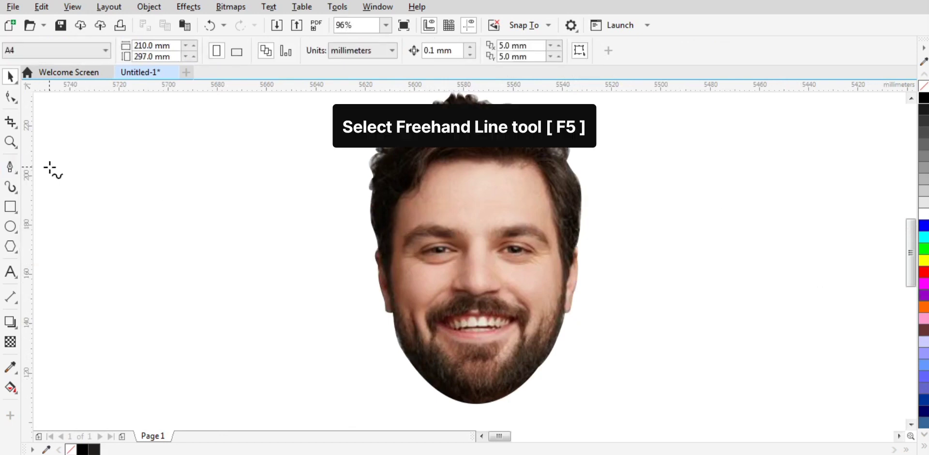
{"action": "left_click", "coordinate": [331, 212]}
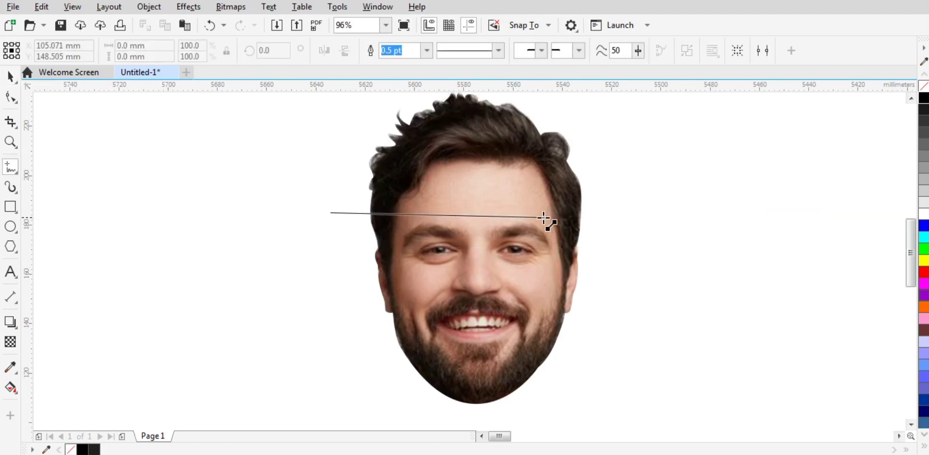
{"action": "left_click", "coordinate": [636, 212]}
{"action": "key", "text": "space"}
{"action": "left_click_drag", "start_coordinate": [482, 212], "coordinate": [485, 303]}
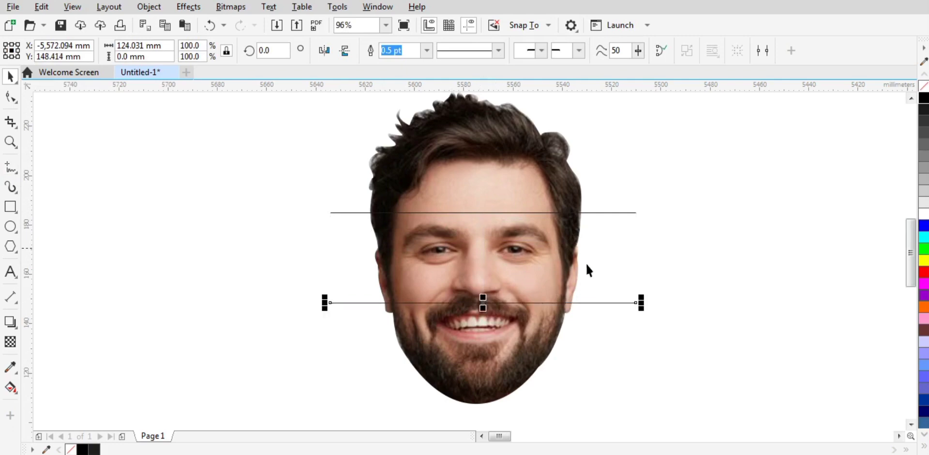
Select both horizontal lines together with the head and trim the head along them.
{"action": "left_click", "coordinate": [604, 211], "text": "shift"}
{"action": "left_click", "coordinate": [508, 172], "text": "shift"}
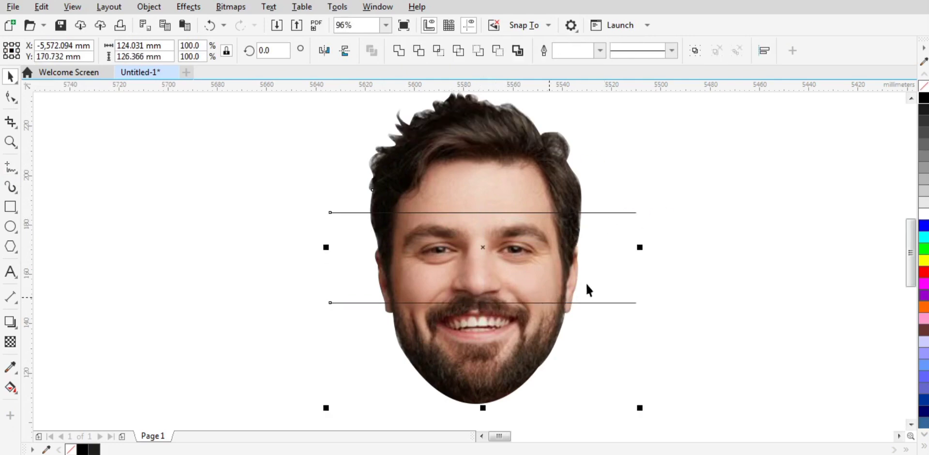
{"action": "left_click", "coordinate": [418, 51]}
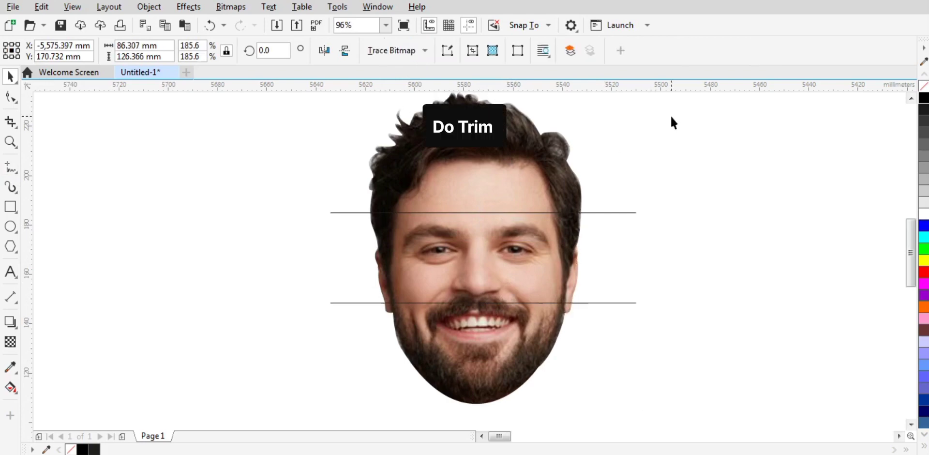
{"action": "left_click", "coordinate": [624, 193]}
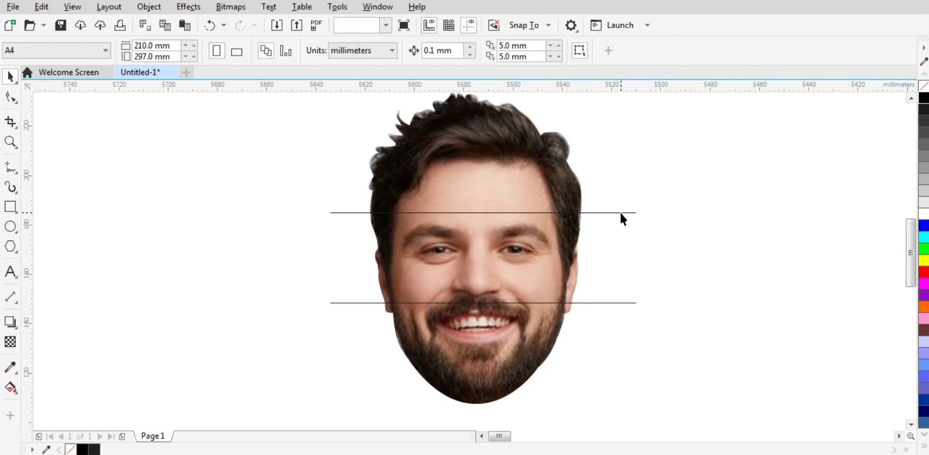
Delete the two horizontal cutting lines, at the forehead and below the nose.
{"action": "left_click", "coordinate": [619, 212]}
{"action": "key", "text": "Delete"}
{"action": "left_click_drag", "start_coordinate": [263, 267], "coordinate": [794, 342]}
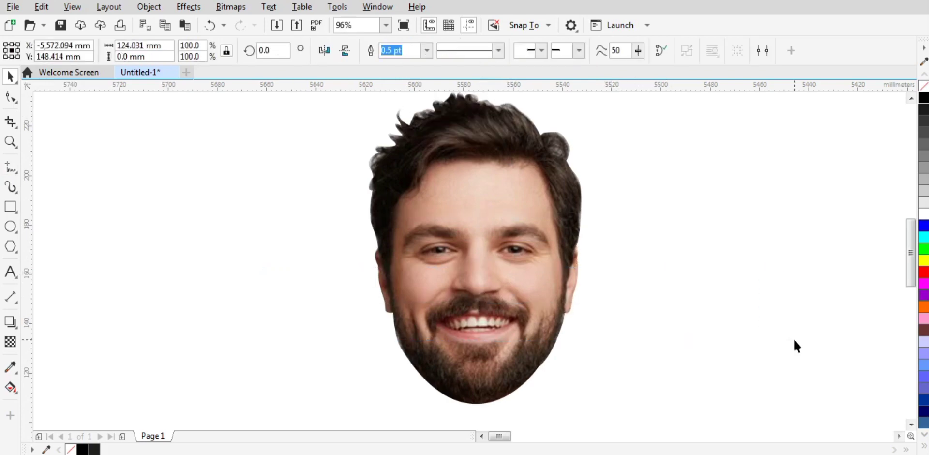
{"action": "key", "text": "Delete"}
Break the trimmed head bitmap apart into separate slices.
{"action": "left_click", "coordinate": [532, 381]}
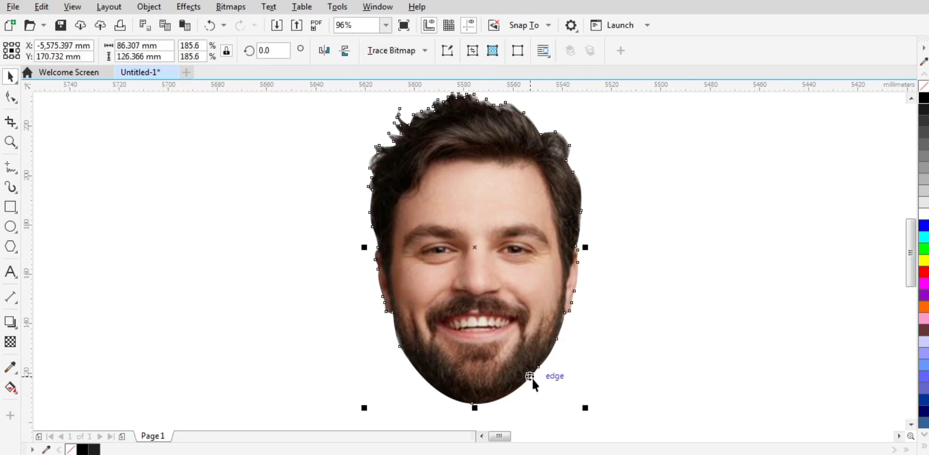
{"action": "left_click", "coordinate": [148, 6]}
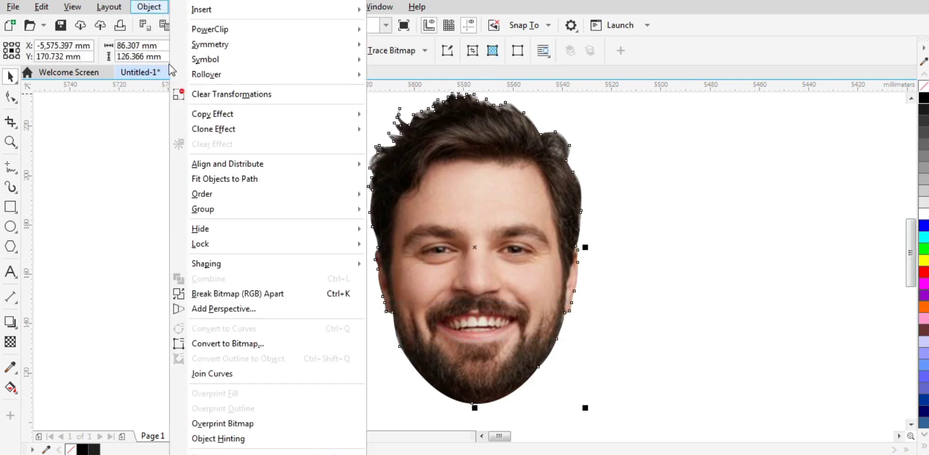
{"action": "left_click", "coordinate": [274, 294]}
{"action": "left_click", "coordinate": [161, 231]}
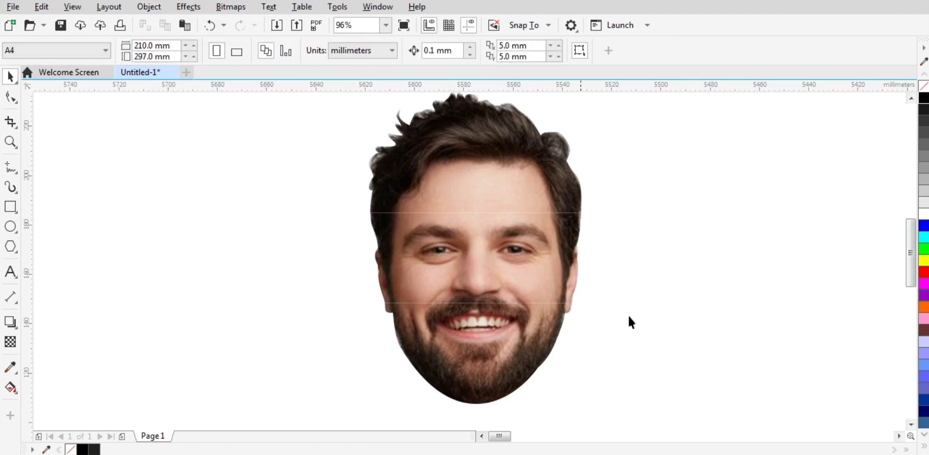
Rotate the jaw slice by about 9.155° around the right end of its cut, opening a wedge gap below the nose.
{"action": "left_click", "coordinate": [496, 352]}
{"action": "double_click", "coordinate": [483, 357]}
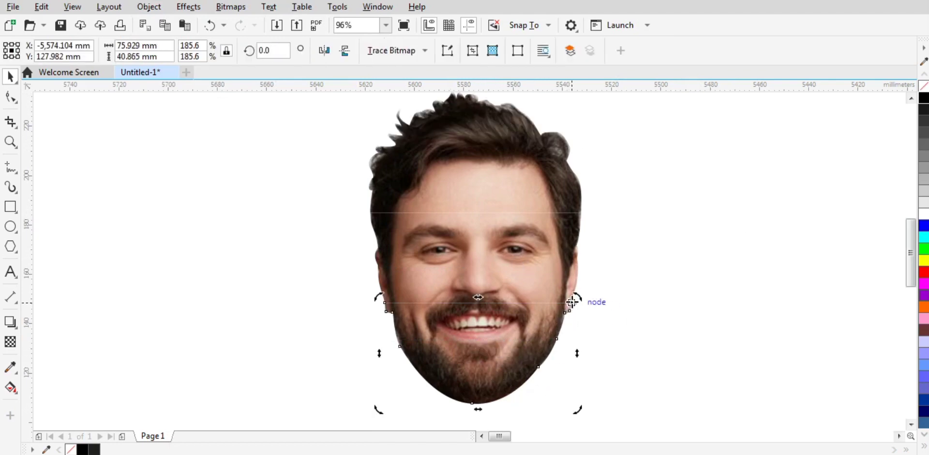
{"action": "left_click_drag", "start_coordinate": [380, 412], "coordinate": [410, 433]}
{"action": "left_click", "coordinate": [613, 284]}
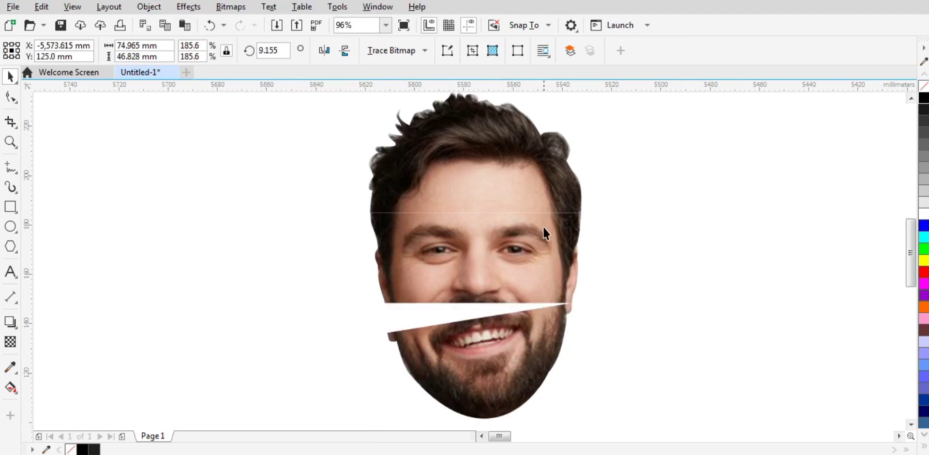
Move the hair slice's rotation center to its lower-left corner and rotate the slice by about 9.155°.
{"action": "double_click", "coordinate": [518, 188]}
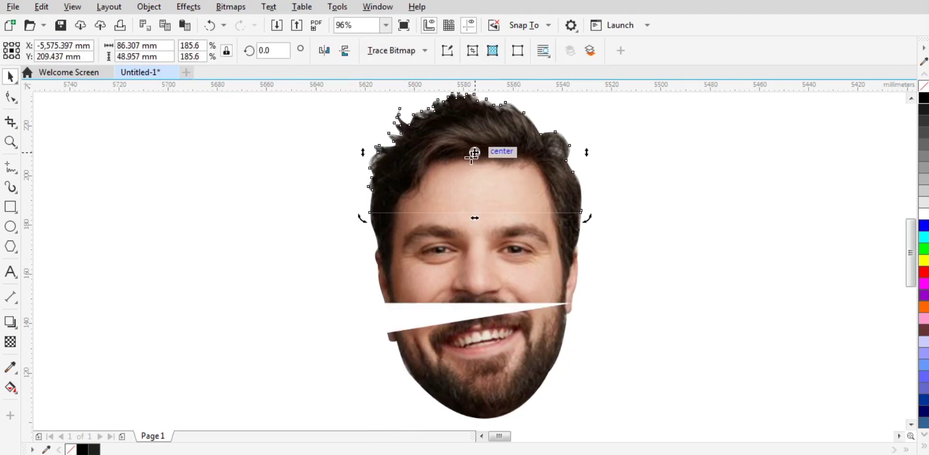
{"action": "mouse_move", "coordinate": [474, 152]}
{"action": "left_mouse_down"}
{"action": "mouse_move", "coordinate": [384, 221]}
{"action": "mouse_move", "coordinate": [370, 211]}
{"action": "left_mouse_up"}
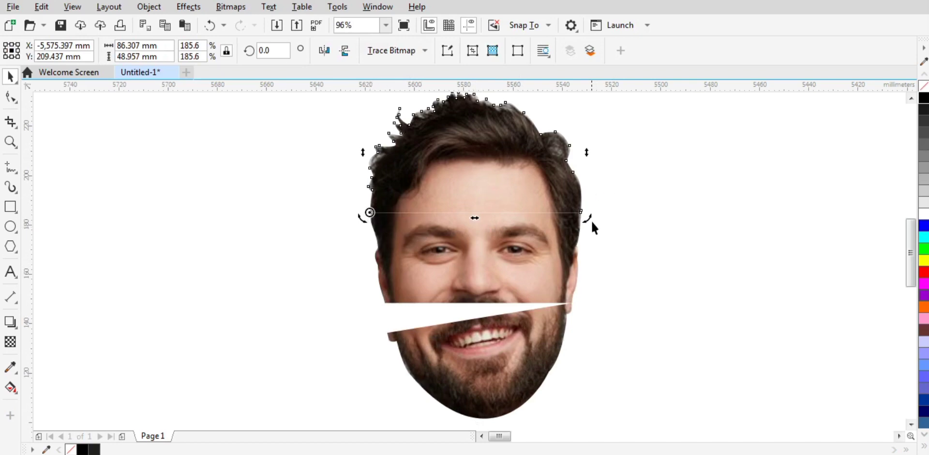
{"action": "left_click_drag", "start_coordinate": [591, 222], "coordinate": [585, 180]}
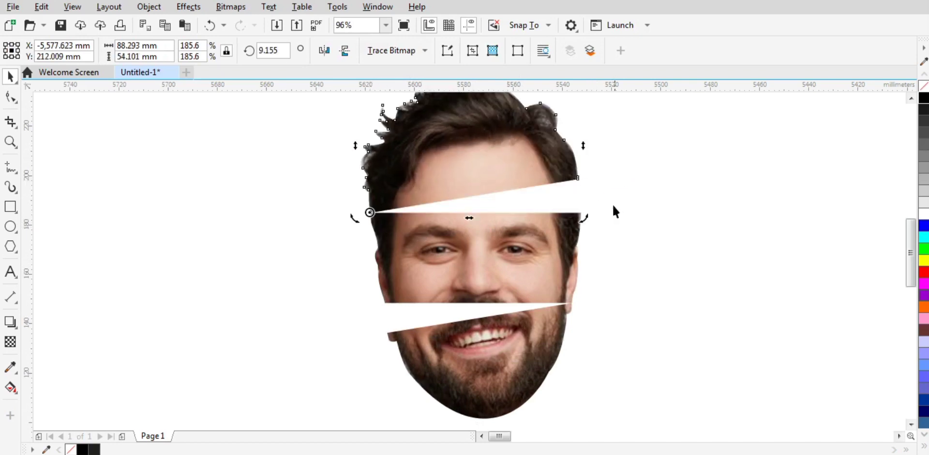
{"action": "left_click", "coordinate": [684, 199]}
Draw a flat ellipse about 85 by 8.5 mm across the forehead of the middle slice.
{"action": "scroll", "coordinate": [668, 225], "scroll_direction": "down", "scroll_amount": 1}
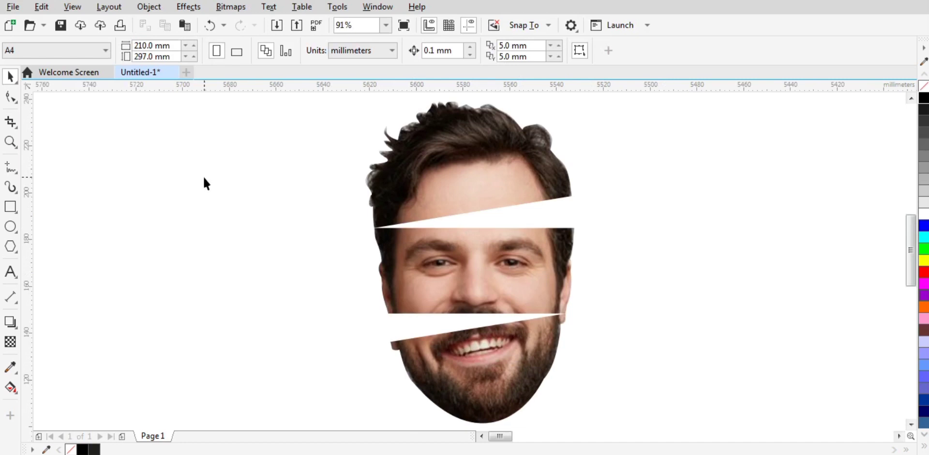
{"action": "left_click", "coordinate": [12, 226]}
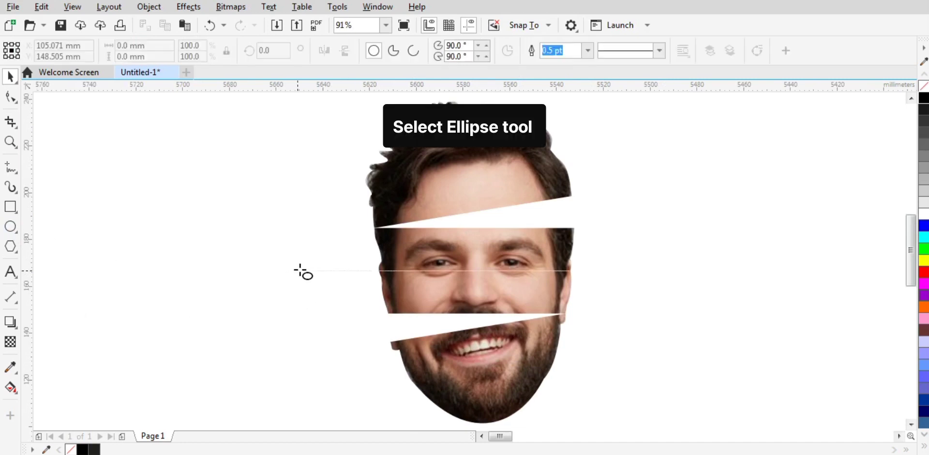
{"action": "left_click_drag", "start_coordinate": [377, 228], "coordinate": [572, 248]}
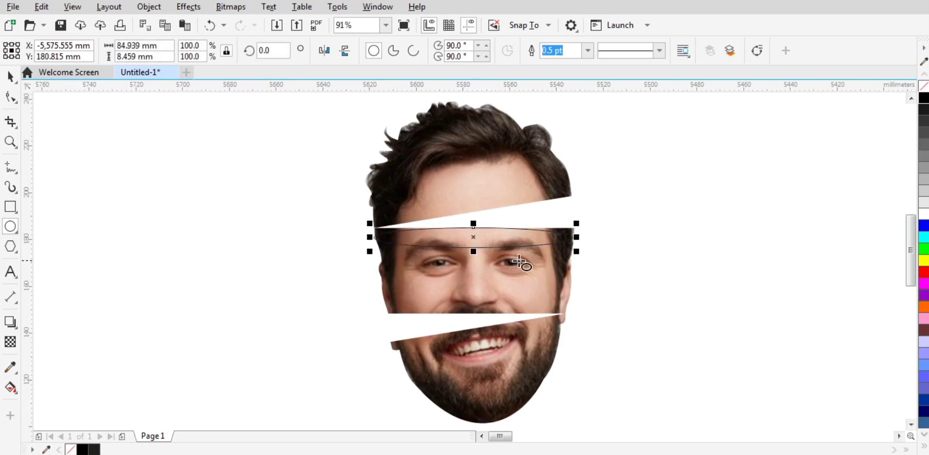
Snap the ellipse's left end to the middle slice's upper-left corner and widen it to about 86 mm to span the cut.
{"action": "left_click_drag", "start_coordinate": [296, 203], "coordinate": [629, 276]}
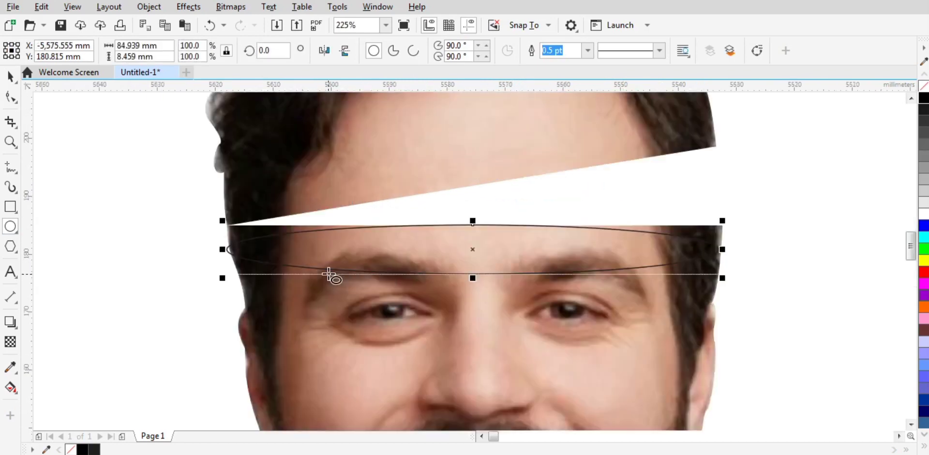
{"action": "left_click_drag", "start_coordinate": [226, 250], "coordinate": [227, 225]}
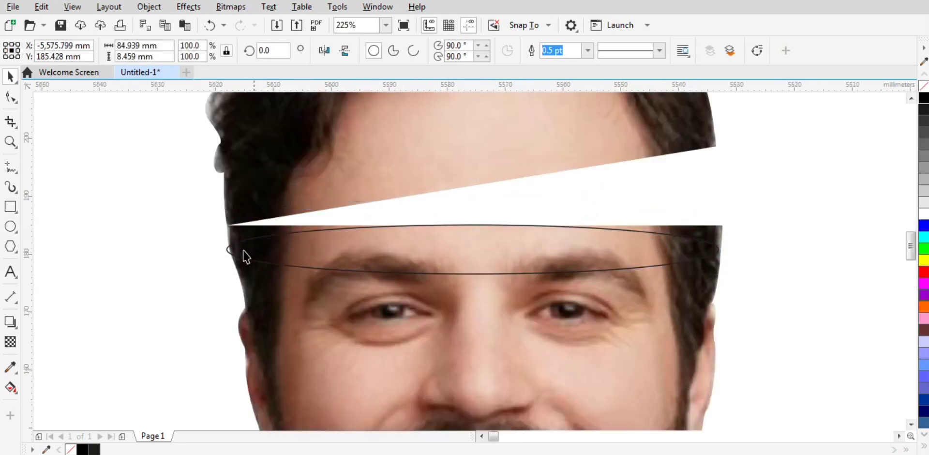
{"action": "left_click_drag", "start_coordinate": [721, 222], "coordinate": [726, 223]}
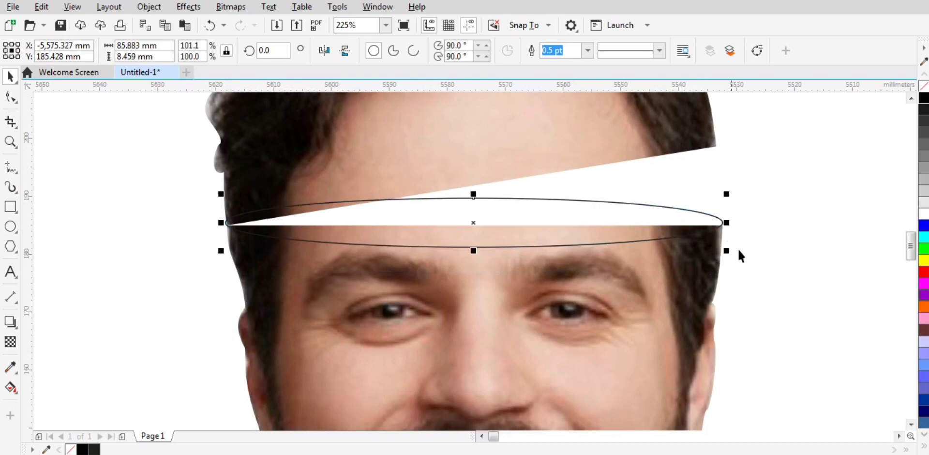
Sample a brown skin tone from the side of the face with the Eyedropper and fill the forehead ellipse with it.
{"action": "key", "text": "F3"}
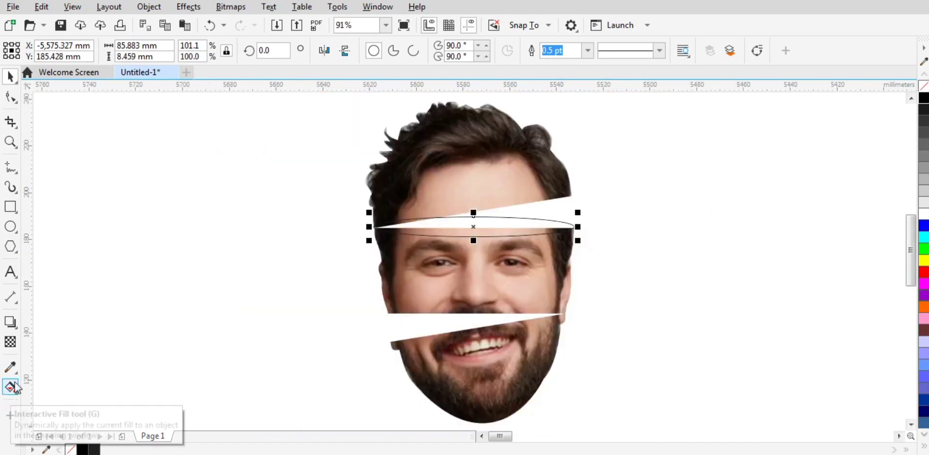
{"action": "left_click", "coordinate": [10, 367]}
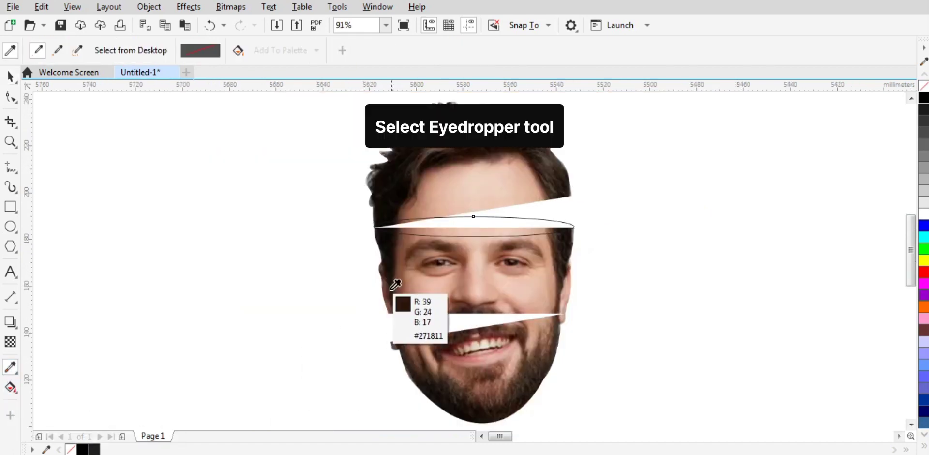
{"action": "left_click", "coordinate": [399, 276]}
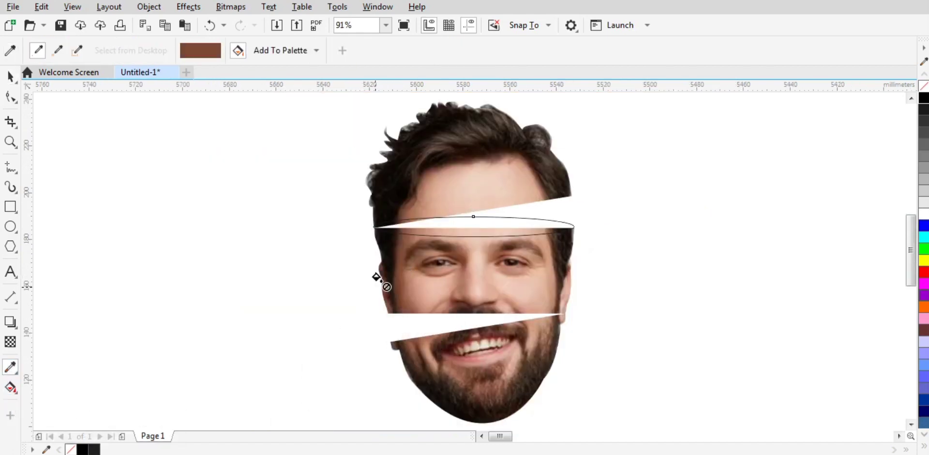
{"action": "left_click", "coordinate": [483, 225]}
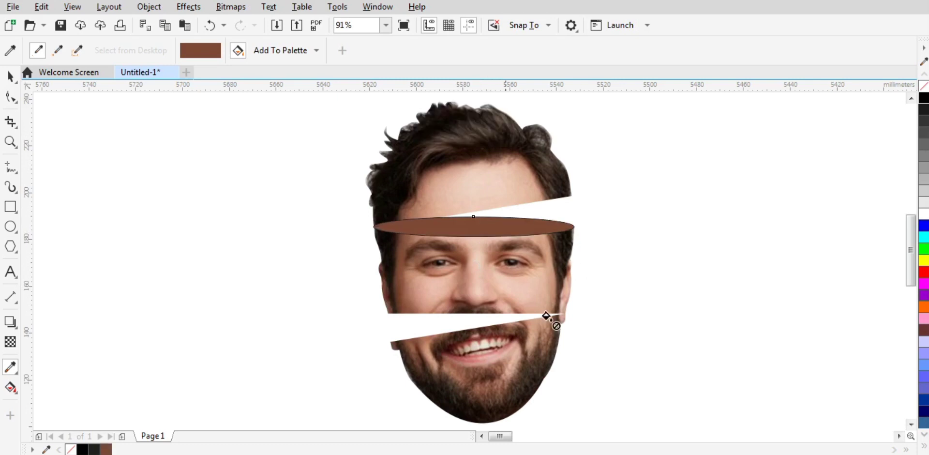
Remove the outline from the brown ellipse on the forehead cut.
{"action": "left_click", "coordinate": [10, 76]}
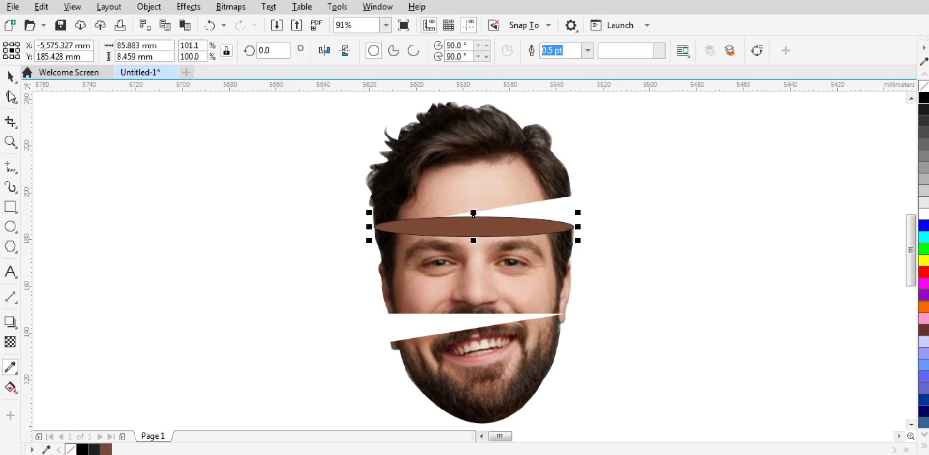
{"action": "left_click", "coordinate": [536, 155]}
{"action": "left_click", "coordinate": [536, 213]}
{"action": "left_click", "coordinate": [531, 228]}
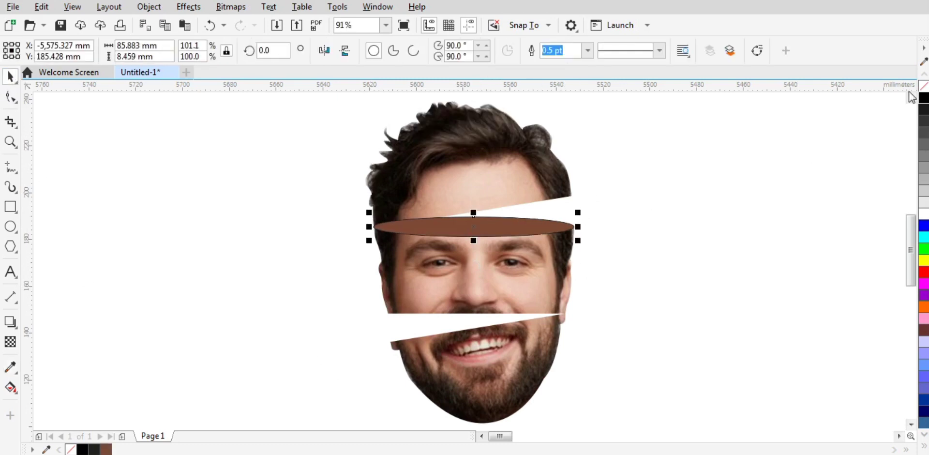
{"action": "right_click", "coordinate": [922, 87]}
{"action": "left_click", "coordinate": [733, 222]}
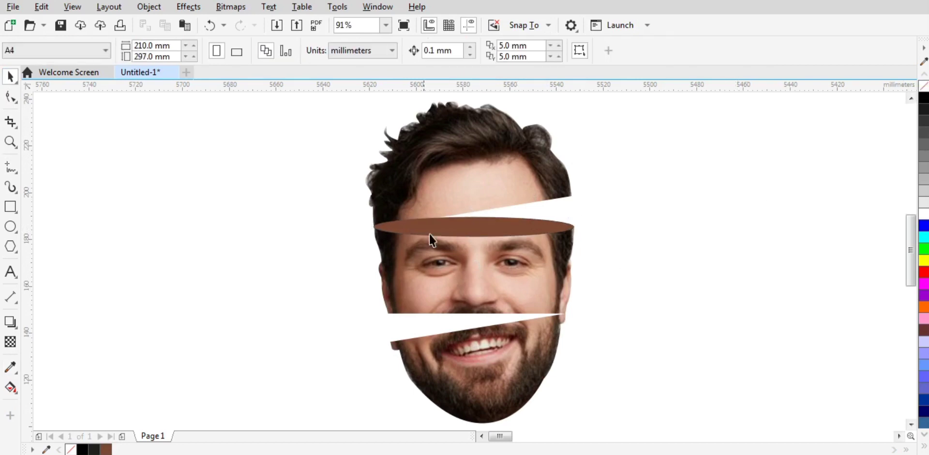
Place a copy of the brown ellipse over the jaw slice, starting at its upper-left corner.
{"action": "left_click_drag", "start_coordinate": [277, 169], "coordinate": [734, 280]}
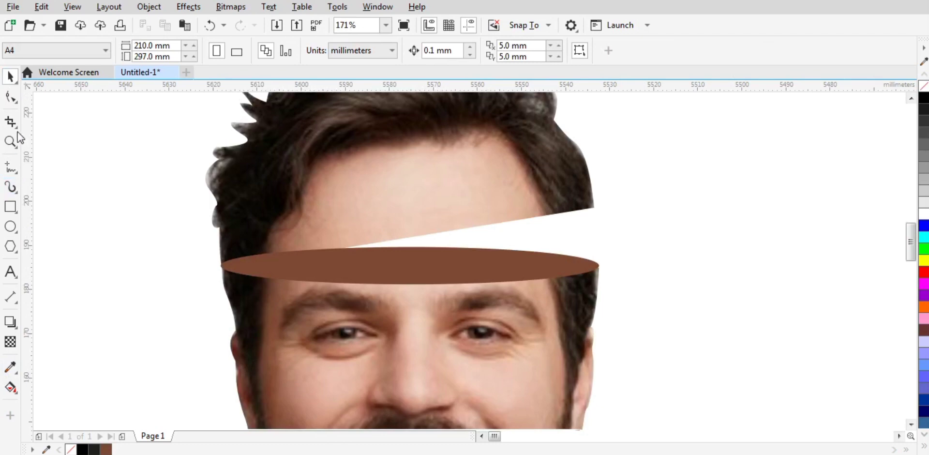
{"action": "left_click", "coordinate": [369, 278]}
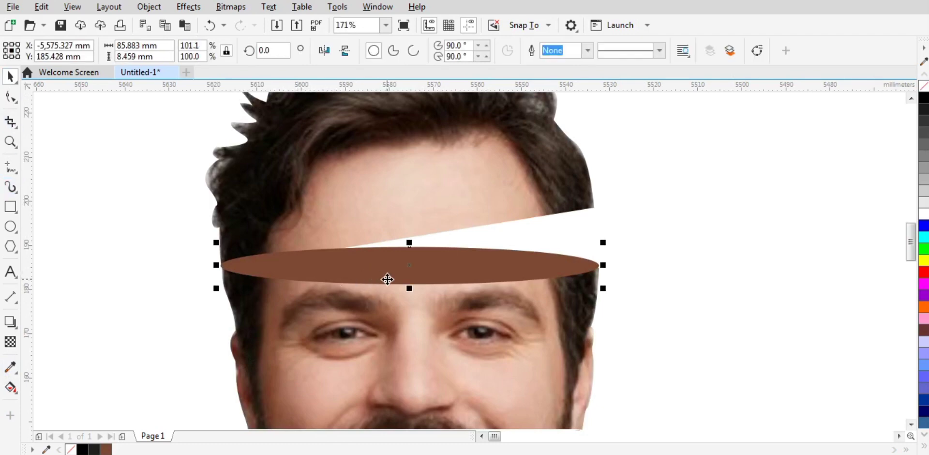
{"action": "key", "text": "F3"}
{"action": "left_click_drag", "start_coordinate": [473, 223], "coordinate": [487, 338]}
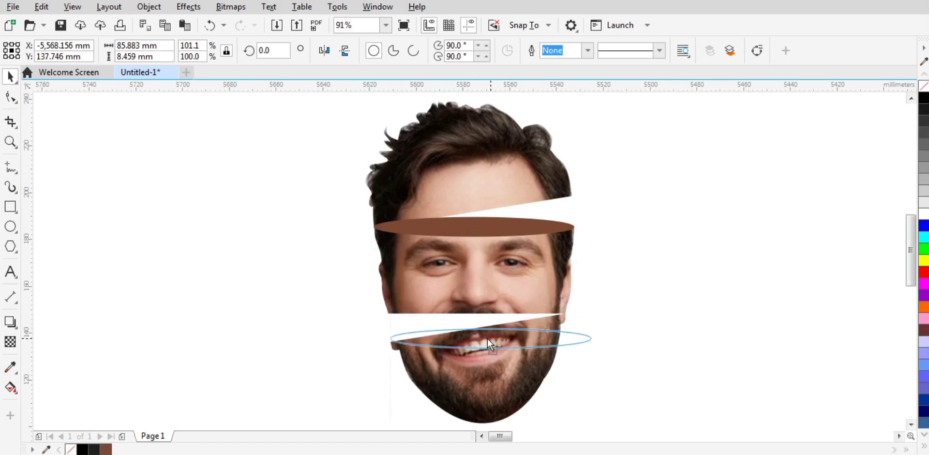
{"action": "right_click", "coordinate": [486, 338]}
{"action": "key", "text": "Escape"}
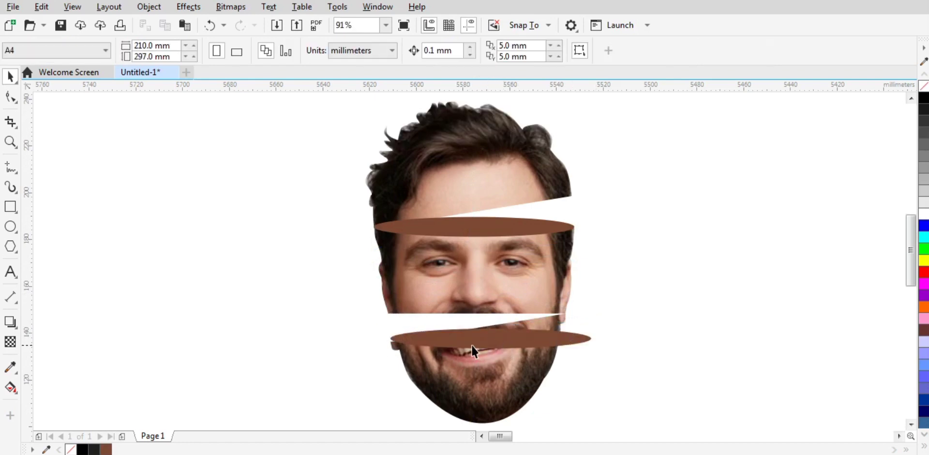
Align the copied ellipse's left end with the jaw slice's corner and rotate it about that end by about 9.155°.
{"action": "left_click_drag", "start_coordinate": [274, 291], "coordinate": [687, 363]}
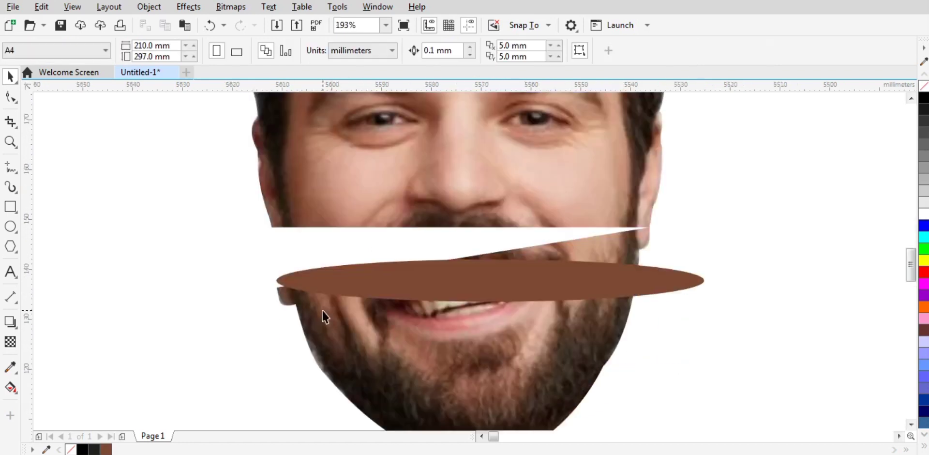
{"action": "left_click_drag", "start_coordinate": [278, 281], "coordinate": [343, 286]}
{"action": "left_click", "coordinate": [549, 292]}
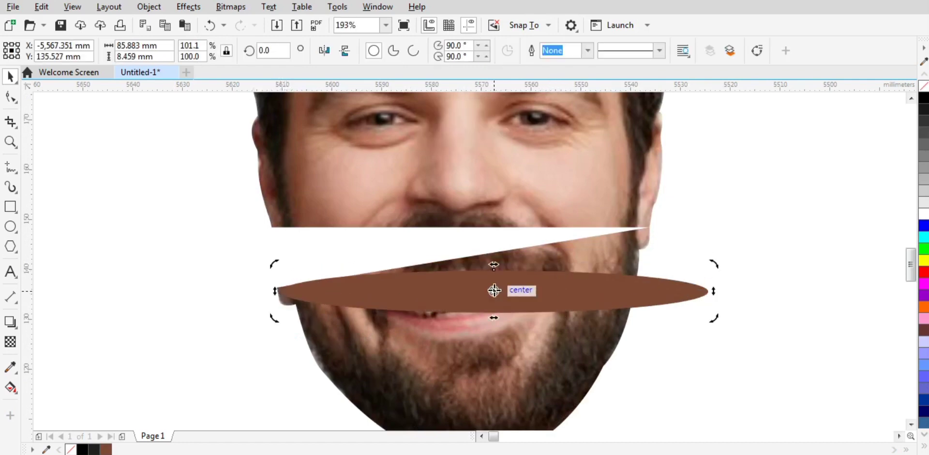
{"action": "left_click_drag", "start_coordinate": [493, 291], "coordinate": [276, 287]}
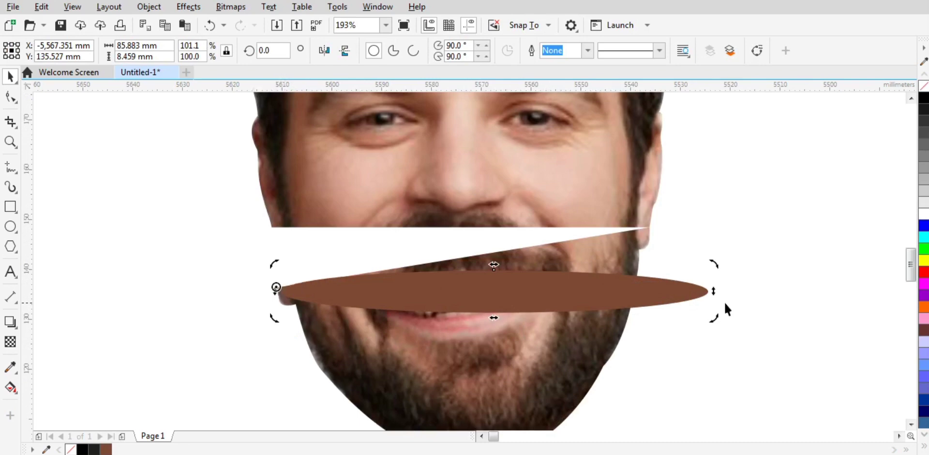
{"action": "left_click_drag", "start_coordinate": [715, 318], "coordinate": [685, 250]}
{"action": "left_click", "coordinate": [774, 213]}
Resize the tilted ellipse to about 73.7 mm wide so that it reaches the right end of the jaw cut.
{"action": "left_click", "coordinate": [680, 232]}
{"action": "left_click_drag", "start_coordinate": [708, 210], "coordinate": [656, 224]}
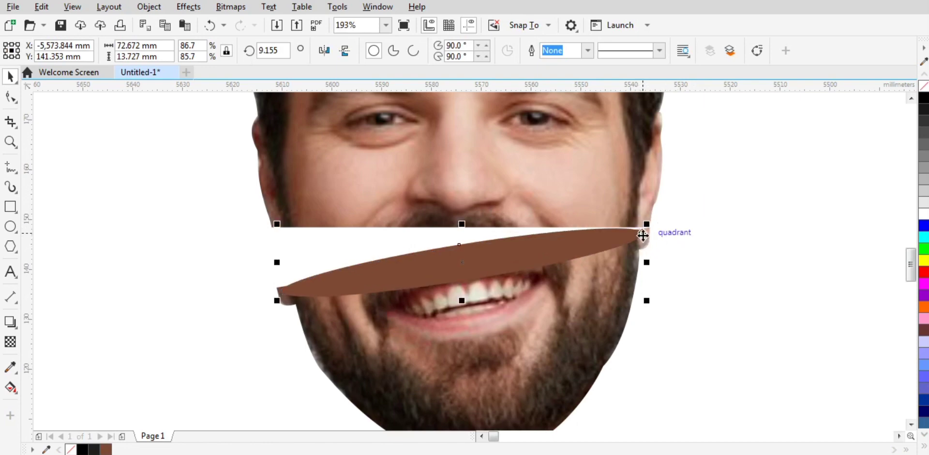
{"action": "left_click_drag", "start_coordinate": [565, 208], "coordinate": [684, 282]}
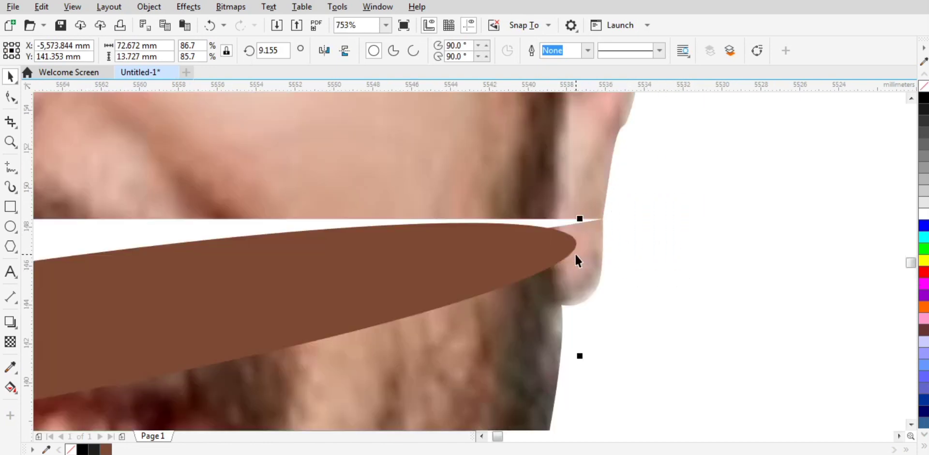
{"action": "left_click_drag", "start_coordinate": [587, 216], "coordinate": [607, 213]}
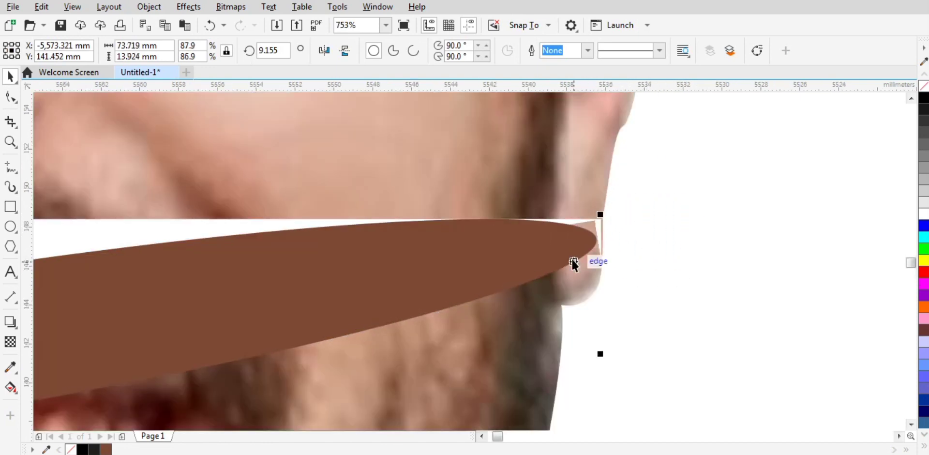
Adjust the tilted jaw ellipse to about 74.0 mm wide at 9.833° so its right end meets the jaw cut's corner.
{"action": "mouse_move", "coordinate": [604, 352]}
{"action": "left_mouse_down"}
{"action": "mouse_move", "coordinate": [603, 335]}
{"action": "mouse_move", "coordinate": [616, 344]}
{"action": "left_mouse_up"}
{"action": "left_click", "coordinate": [648, 261]}
{"action": "left_click", "coordinate": [549, 226]}
{"action": "left_click", "coordinate": [669, 265]}
{"action": "key", "text": "F4"}
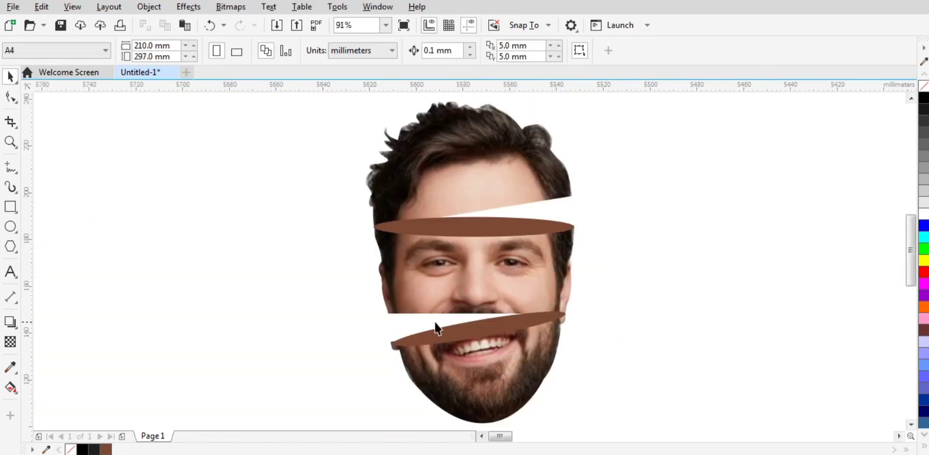
Skew the jaw ellipse's left side upward along the cut until it is about 13.98 mm high at 9.166°.
{"action": "key", "text": "z"}
{"action": "left_click_drag", "start_coordinate": [353, 300], "coordinate": [435, 390]}
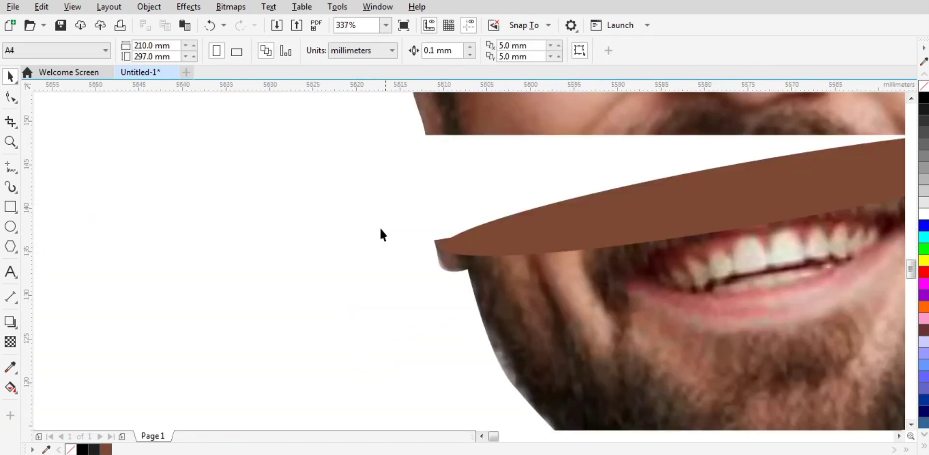
{"action": "left_click", "coordinate": [474, 233]}
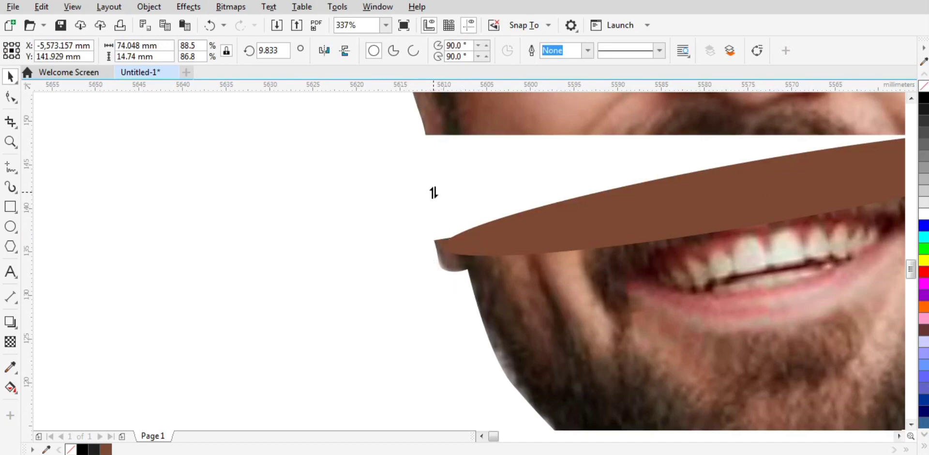
{"action": "mouse_move", "coordinate": [435, 192]}
{"action": "left_mouse_down"}
{"action": "mouse_move", "coordinate": [428, 198]}
{"action": "mouse_move", "coordinate": [430, 189]}
{"action": "left_mouse_up"}
{"action": "left_click_drag", "start_coordinate": [430, 186], "coordinate": [430, 186]}
{"action": "left_click", "coordinate": [342, 249]}
{"action": "left_click", "coordinate": [467, 232]}
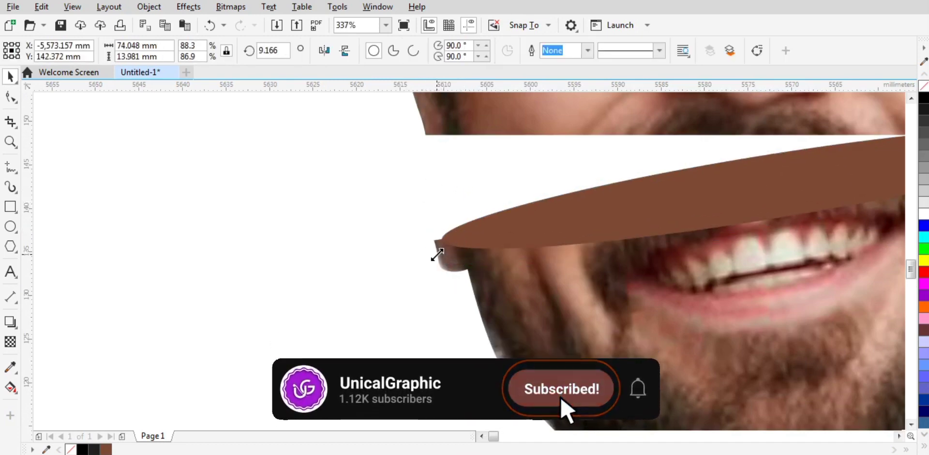
Stretch the jaw ellipse outward at its left end until it meets the jaw slice's upper-left corner.
{"action": "left_click_drag", "start_coordinate": [437, 252], "coordinate": [391, 261]}
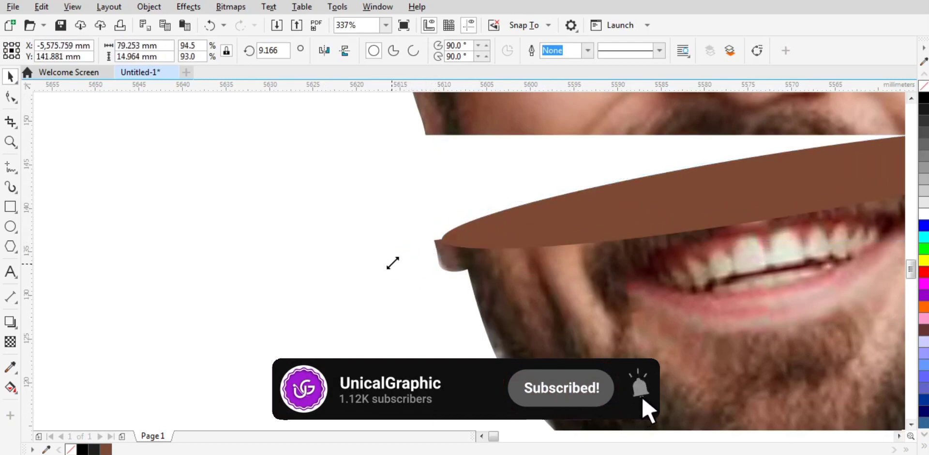
{"action": "left_click_drag", "start_coordinate": [325, 194], "coordinate": [609, 291]}
{"action": "left_click", "coordinate": [543, 297]}
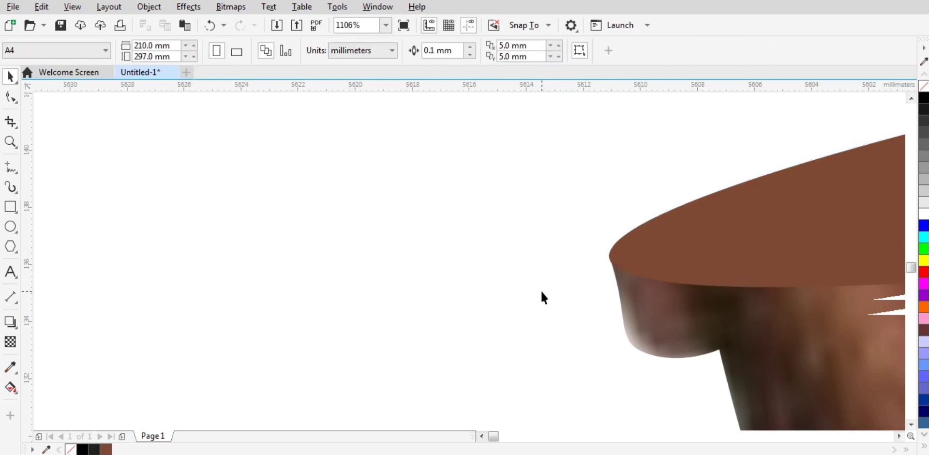
{"action": "key", "text": "F4"}
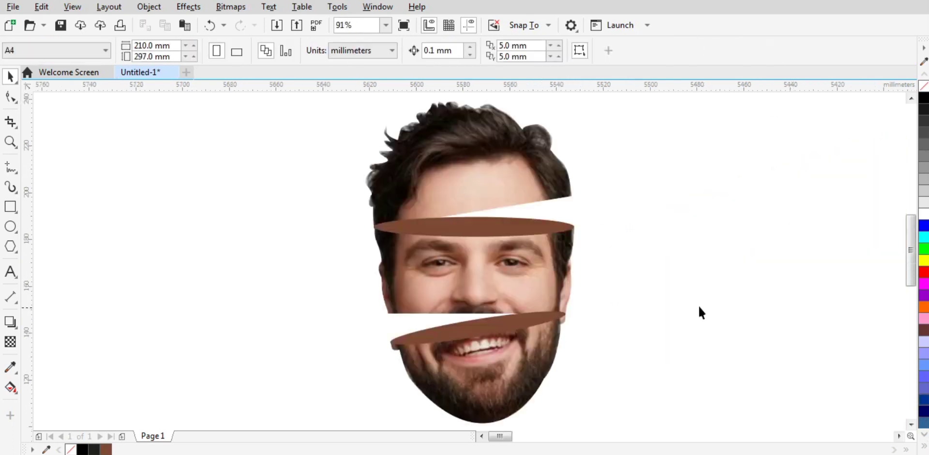
Bring the middle face slice one level forward and raise the upper brown ellipse one level to sit above it.
{"action": "left_click", "coordinate": [555, 287]}
{"action": "key", "text": "ctrl+Page_Up"}
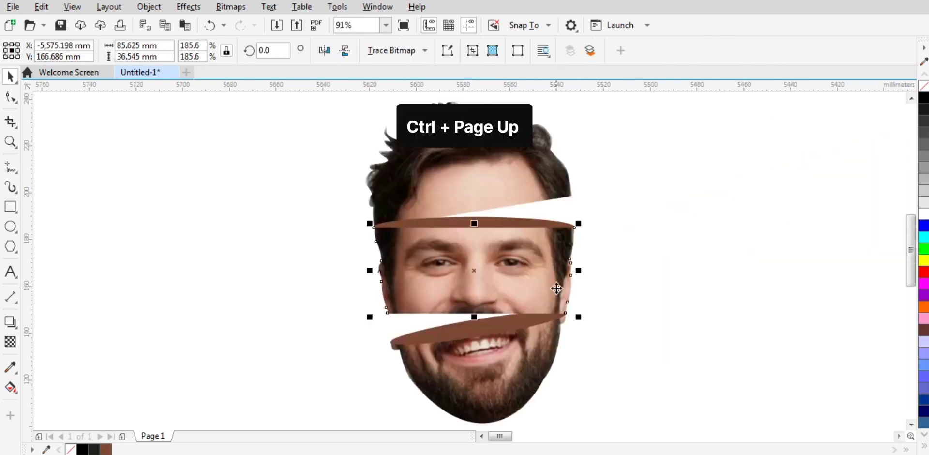
{"action": "left_click", "coordinate": [585, 237]}
{"action": "left_click", "coordinate": [530, 224]}
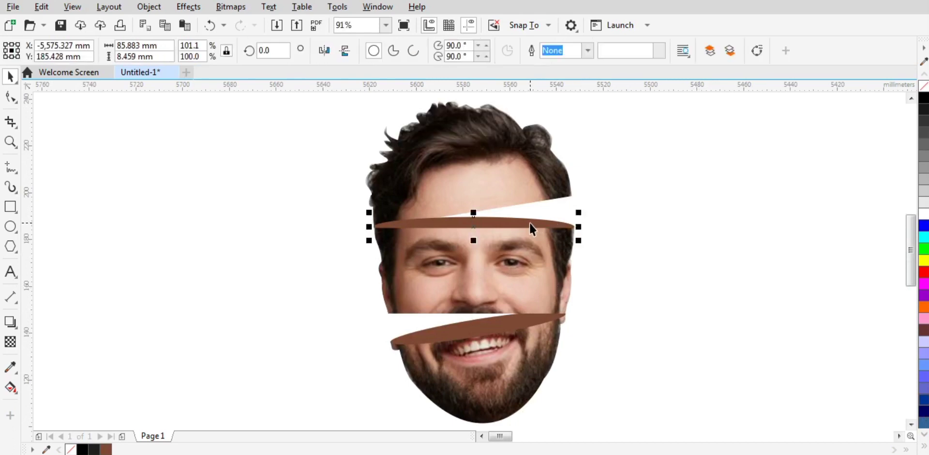
{"action": "key", "text": "ctrl+Page_Up"}
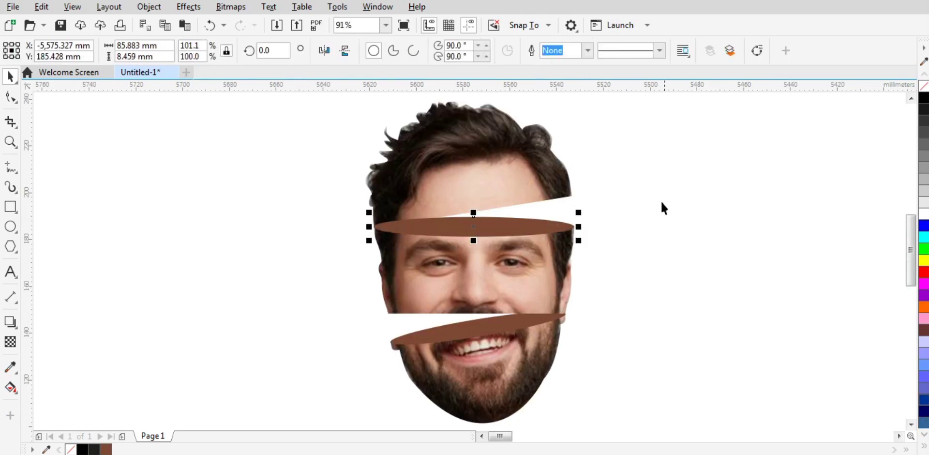
{"action": "left_click", "coordinate": [683, 215]}
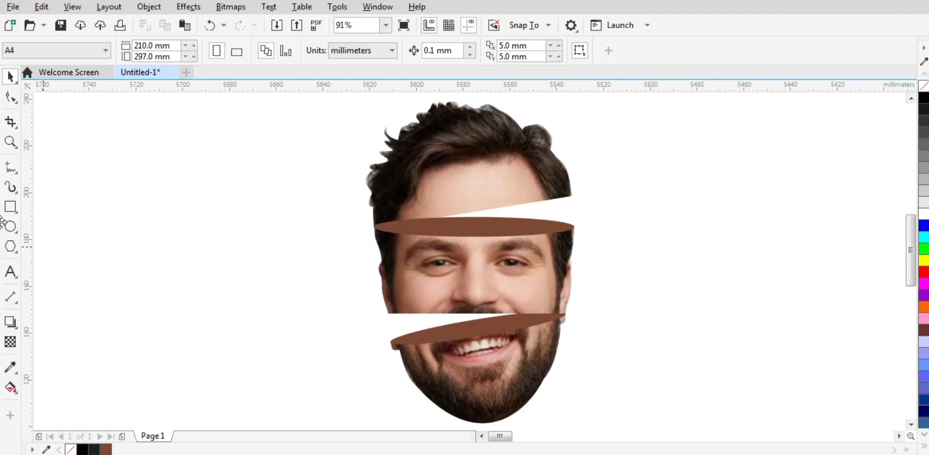
Draw a vertical line about 24.5 mm long across the upper ellipse's left part and another across the jaw ellipse's right part.
{"action": "left_click", "coordinate": [7, 169]}
{"action": "left_click_drag", "start_coordinate": [453, 197], "coordinate": [453, 262]}
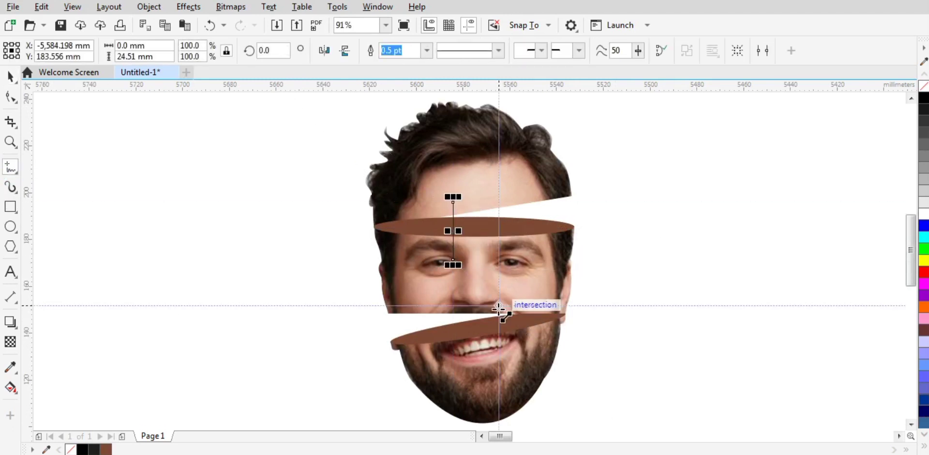
{"action": "left_click_drag", "start_coordinate": [498, 305], "coordinate": [499, 355]}
{"action": "key", "text": "space"}
{"action": "left_click", "coordinate": [612, 301]}
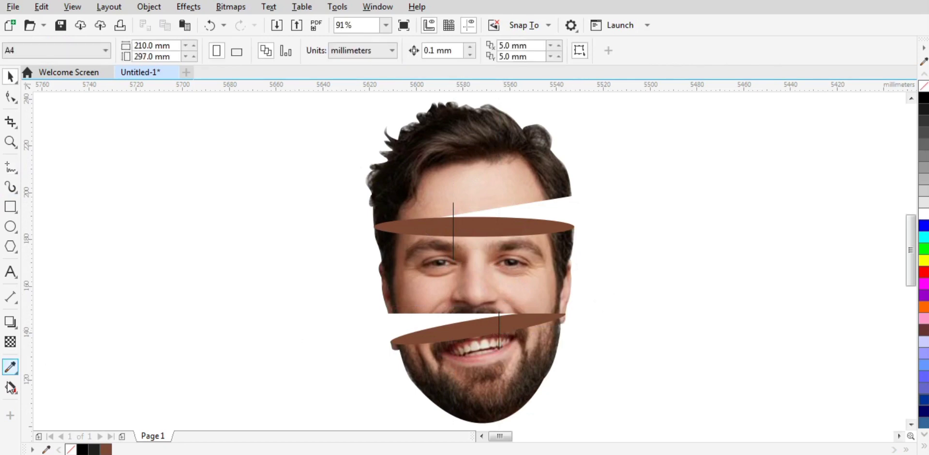
Smart-fill the jaw ellipse's area right of its dividing line and the upper ellipse's area left of its line.
{"action": "left_click", "coordinate": [12, 388]}
{"action": "left_click", "coordinate": [56, 402]}
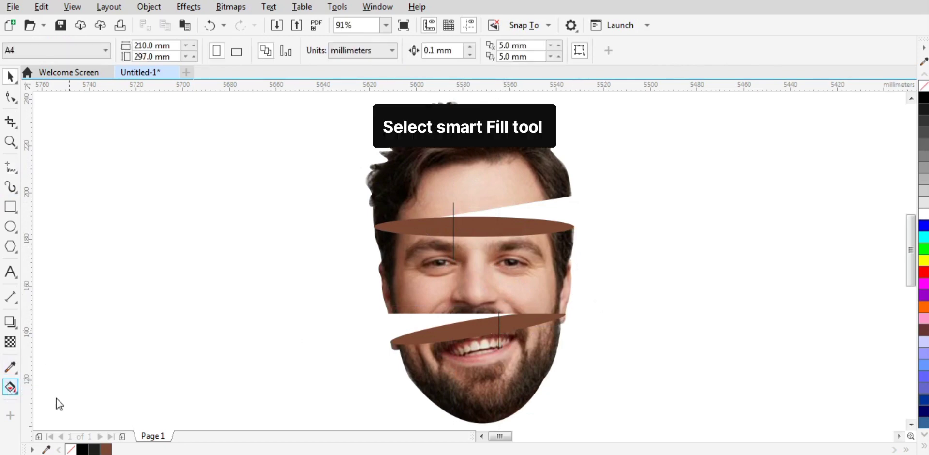
{"action": "left_click", "coordinate": [523, 322]}
{"action": "left_click", "coordinate": [430, 228]}
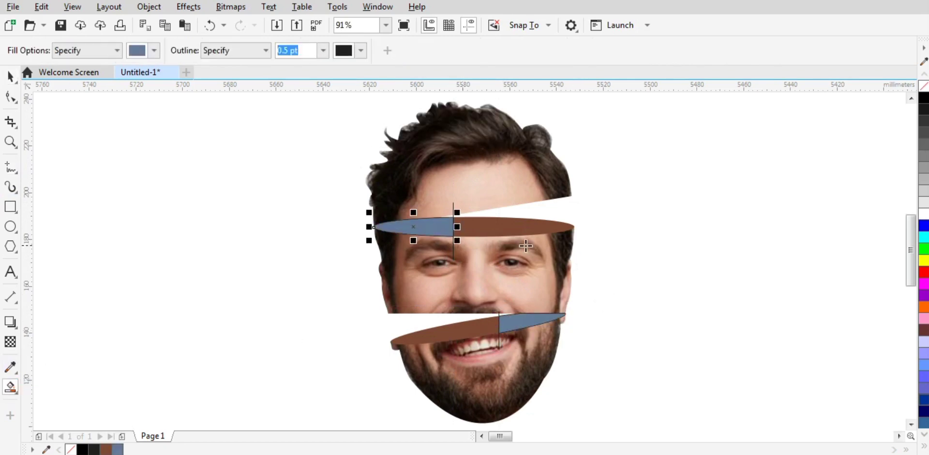
{"action": "key", "text": "space"}
{"action": "key", "text": "Escape"}
Delete the two vertical dividing lines crossing the ellipses.
{"action": "left_click", "coordinate": [452, 204]}
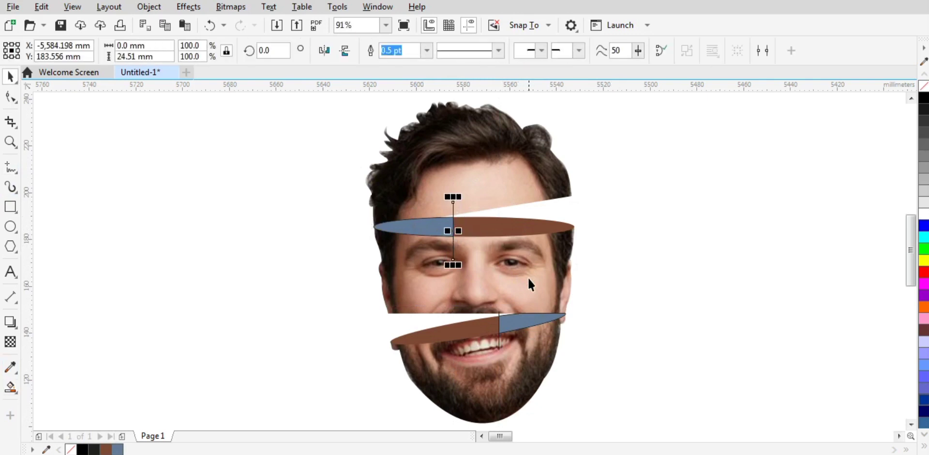
{"action": "key", "text": "Delete"}
{"action": "left_click", "coordinate": [497, 316]}
{"action": "left_click", "coordinate": [377, 317]}
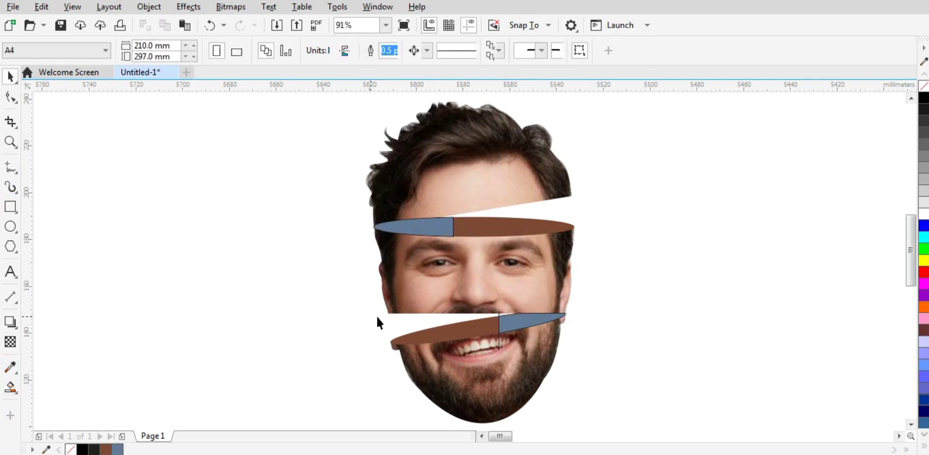
{"action": "left_click_drag", "start_coordinate": [349, 300], "coordinate": [503, 353]}
{"action": "key", "text": "Delete"}
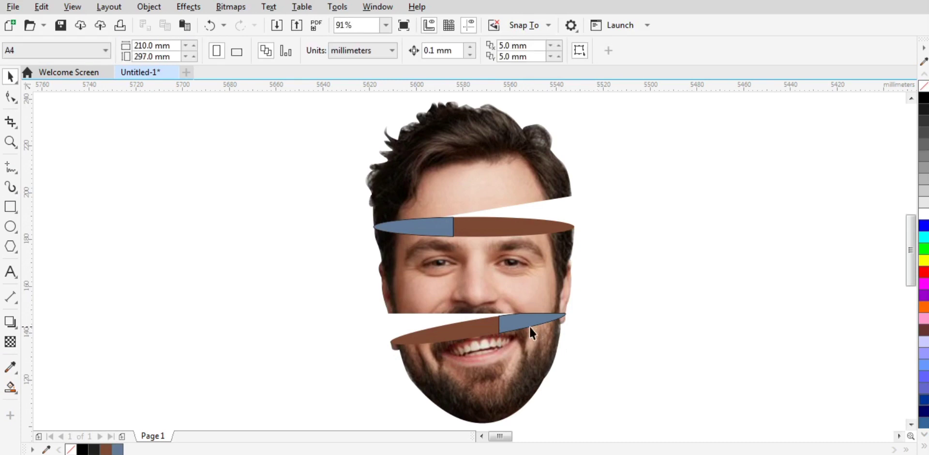
Apply a linear gradient along the jaw ellipse's right segment, with the inner end coloured in brown sampled from the ellipse.
{"action": "left_click", "coordinate": [529, 327]}
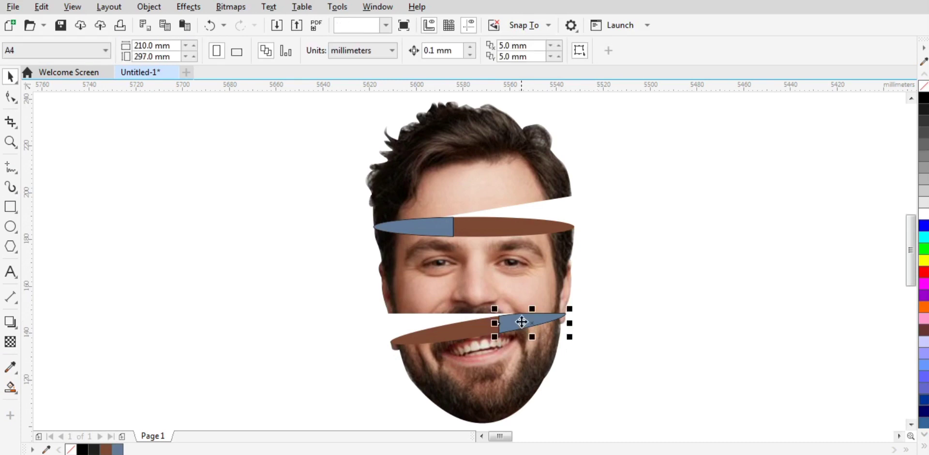
{"action": "left_click", "coordinate": [10, 387]}
{"action": "left_click", "coordinate": [53, 385]}
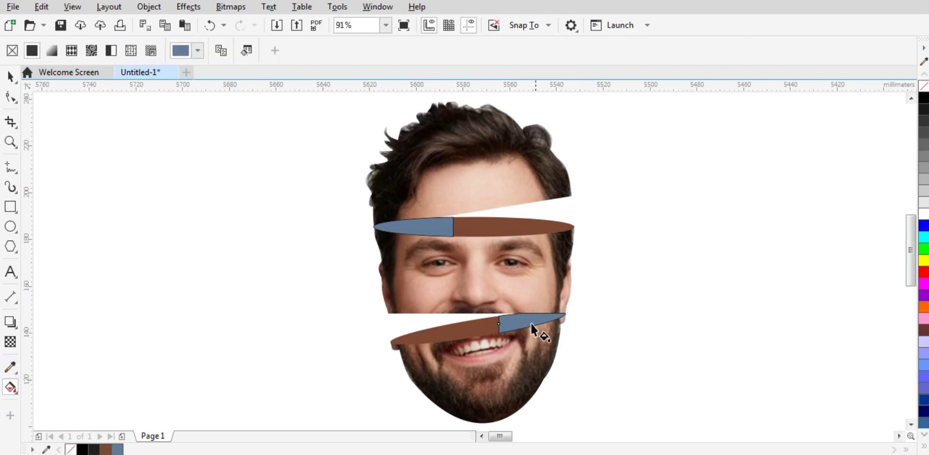
{"action": "left_click_drag", "start_coordinate": [552, 313], "coordinate": [484, 327]}
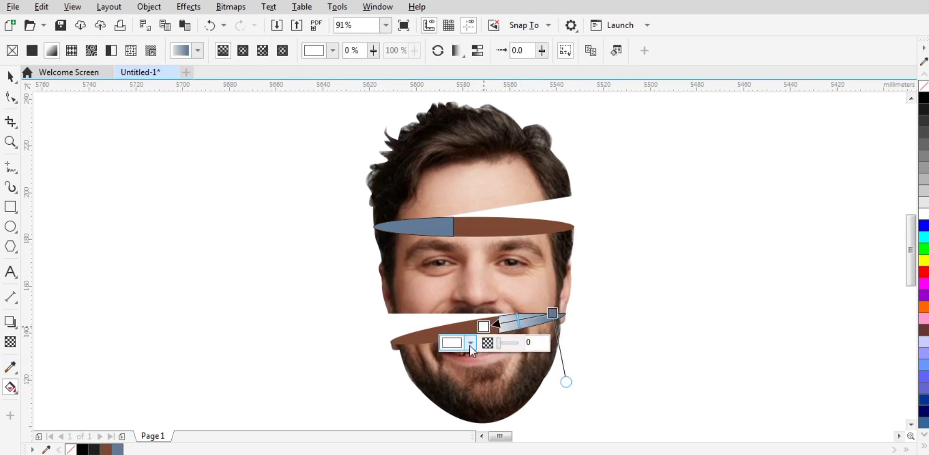
{"action": "left_click", "coordinate": [471, 343]}
{"action": "left_click", "coordinate": [571, 316]}
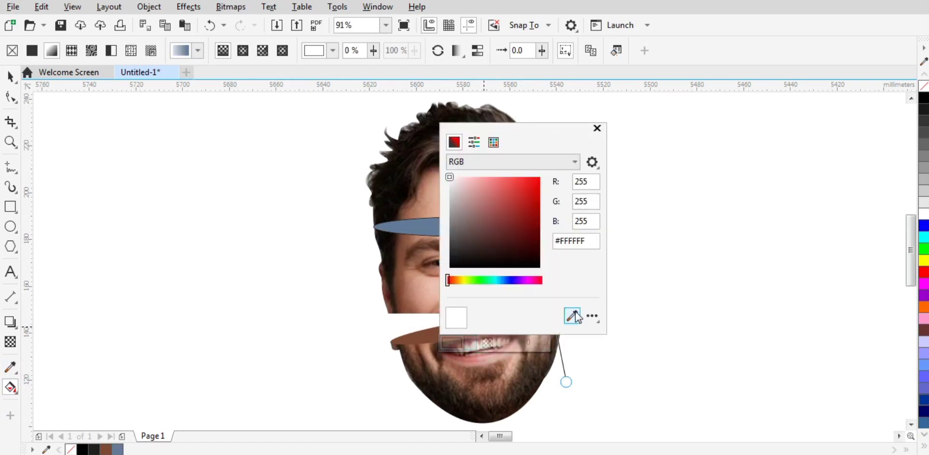
{"action": "left_click", "coordinate": [407, 342]}
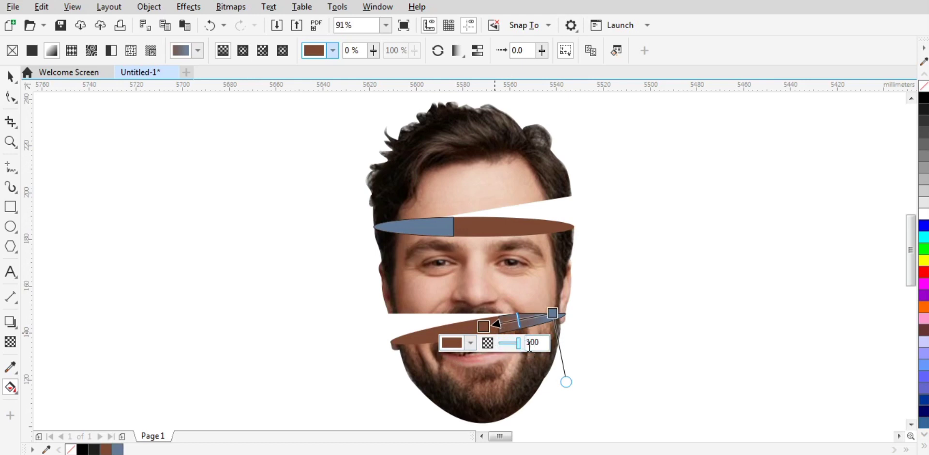
Set the outer end colour of the jaw segment's gradient to black.
{"action": "left_click", "coordinate": [553, 312]}
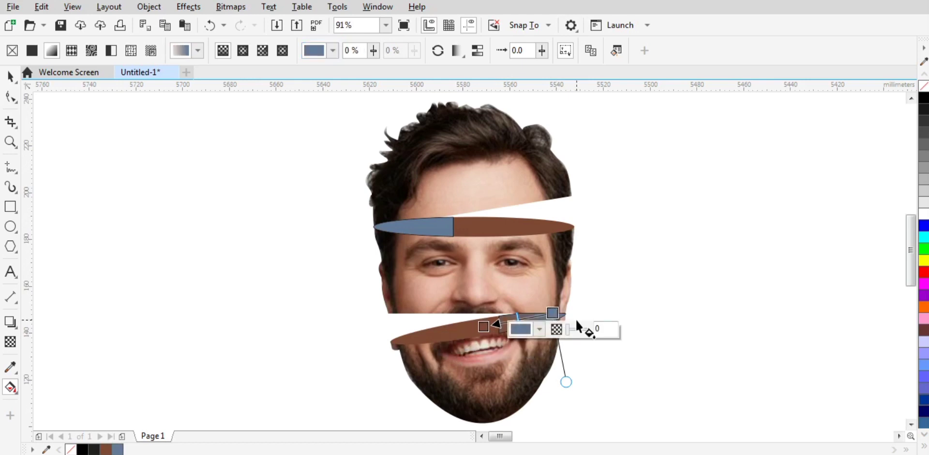
{"action": "left_click", "coordinate": [924, 98]}
{"action": "left_click", "coordinate": [643, 332]}
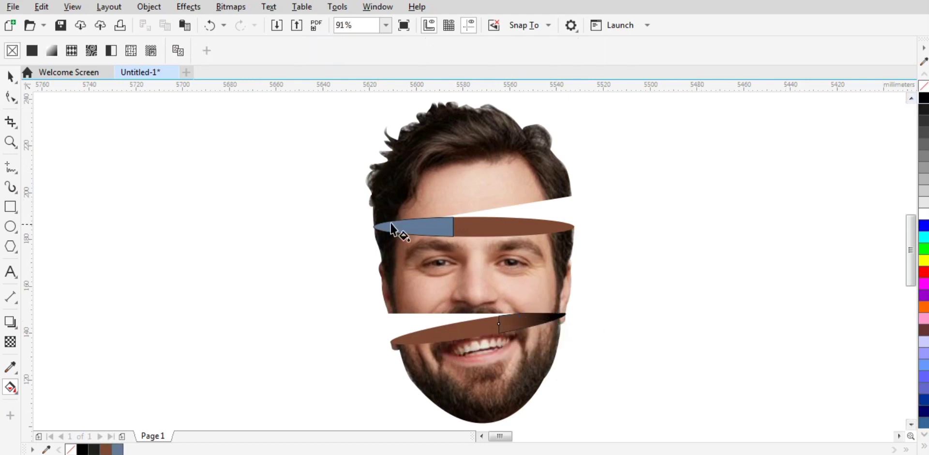
Apply a linear gradient to the upper ellipse's left segment, from black at its outer end to the ellipse's brown at its inner end.
{"action": "left_click", "coordinate": [422, 226]}
{"action": "left_click_drag", "start_coordinate": [404, 223], "coordinate": [382, 225]}
{"action": "left_click_drag", "start_coordinate": [500, 220], "coordinate": [460, 227]}
{"action": "key", "text": "ctrl+z"}
{"action": "left_click", "coordinate": [104, 450]}
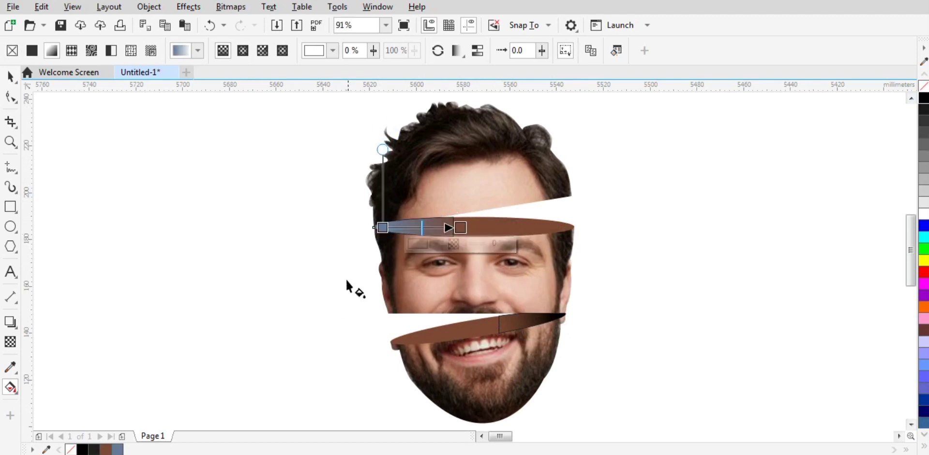
{"action": "left_click", "coordinate": [382, 227]}
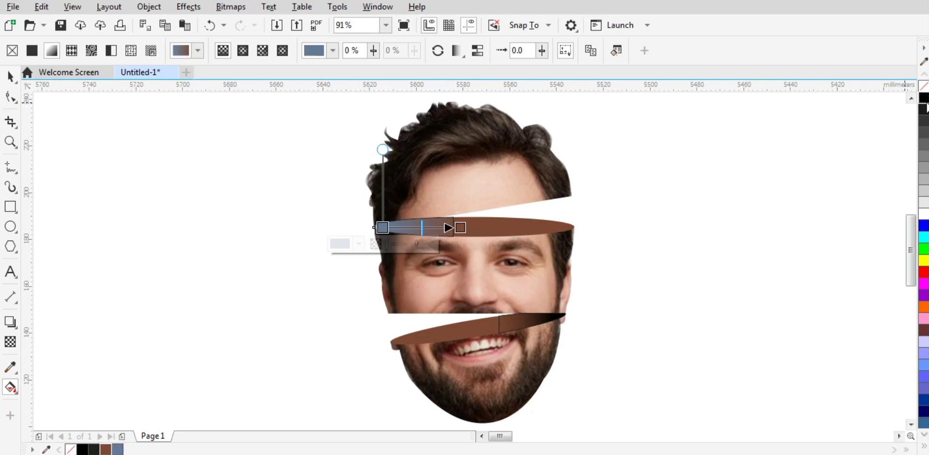
{"action": "left_click", "coordinate": [460, 228]}
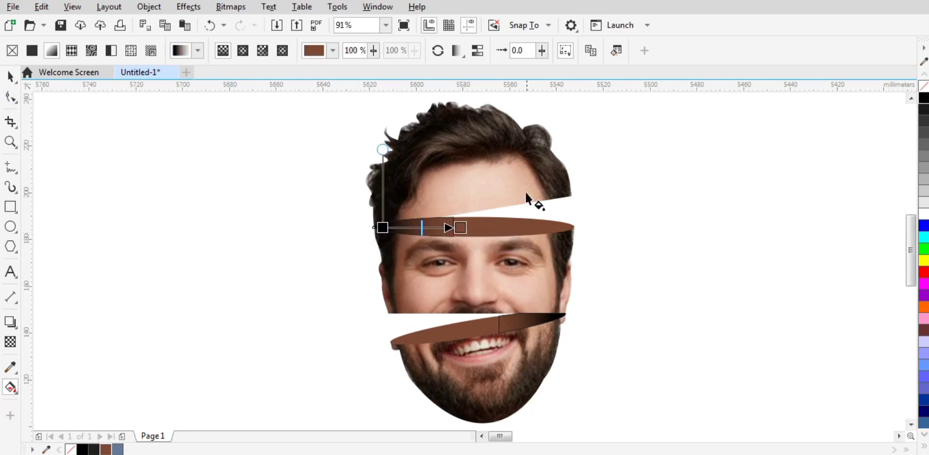
Adjust the gradient end points on the upper segment and shift the black end point on the jaw segment slightly.
{"action": "left_click_drag", "start_coordinate": [462, 225], "coordinate": [500, 225]}
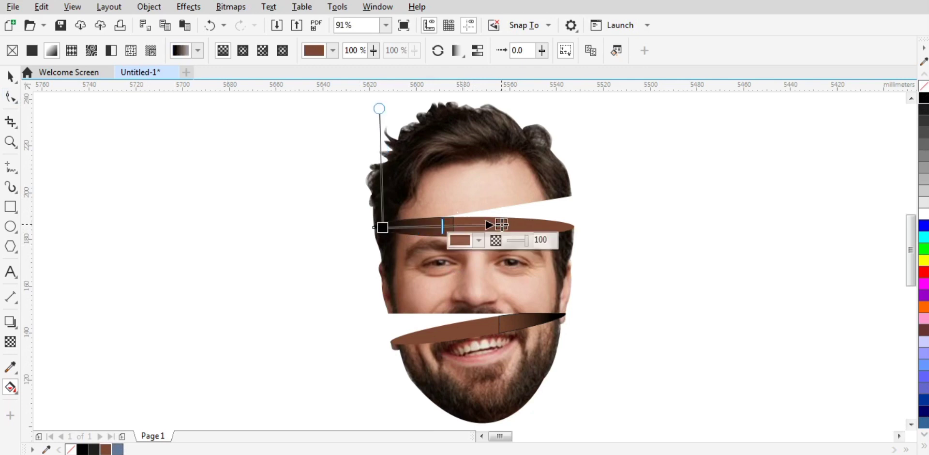
{"action": "left_click_drag", "start_coordinate": [383, 226], "coordinate": [392, 227]}
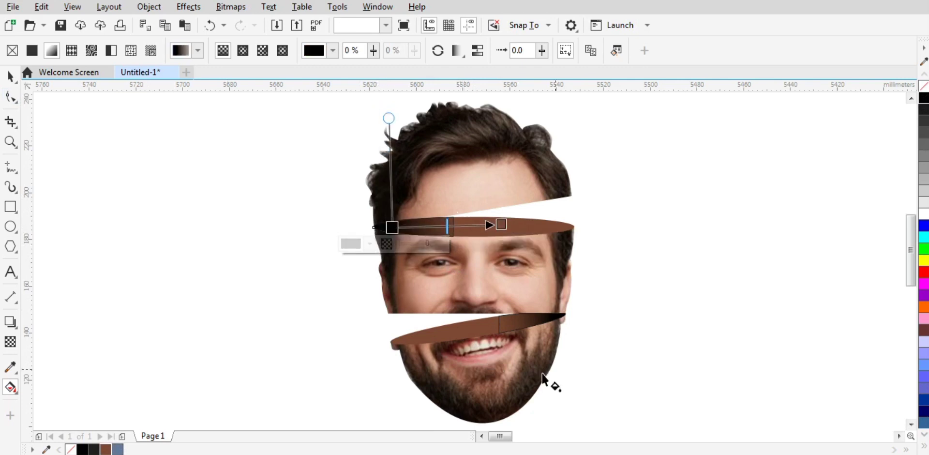
{"action": "left_click", "coordinate": [538, 317]}
{"action": "left_click_drag", "start_coordinate": [554, 312], "coordinate": [554, 315]}
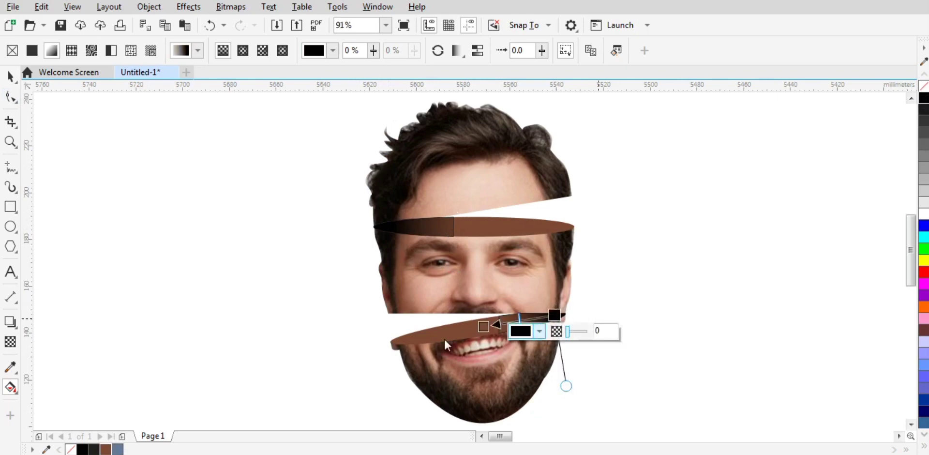
Remove the outline from both brown ellipses and their gradient segments.
{"action": "left_click", "coordinate": [10, 76]}
{"action": "left_click_drag", "start_coordinate": [332, 199], "coordinate": [423, 302]}
{"action": "left_click_drag", "start_coordinate": [618, 360], "coordinate": [619, 360]}
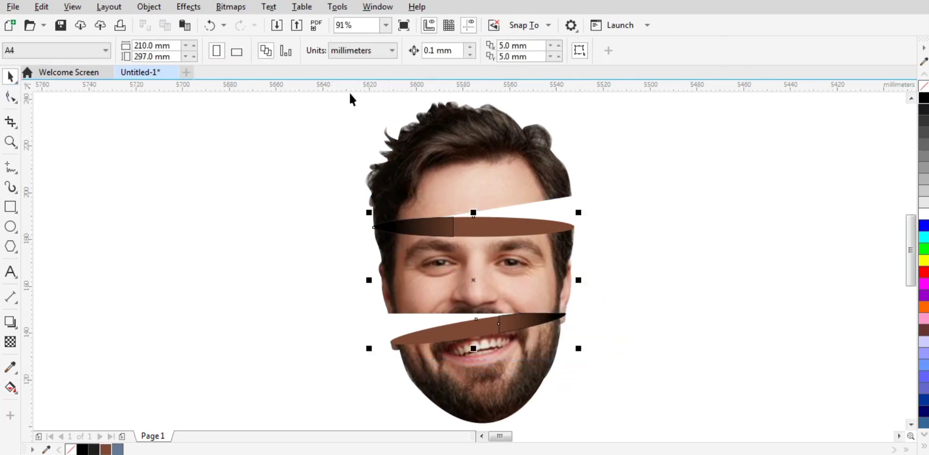
{"action": "left_click", "coordinate": [599, 50]}
{"action": "left_click", "coordinate": [589, 63]}
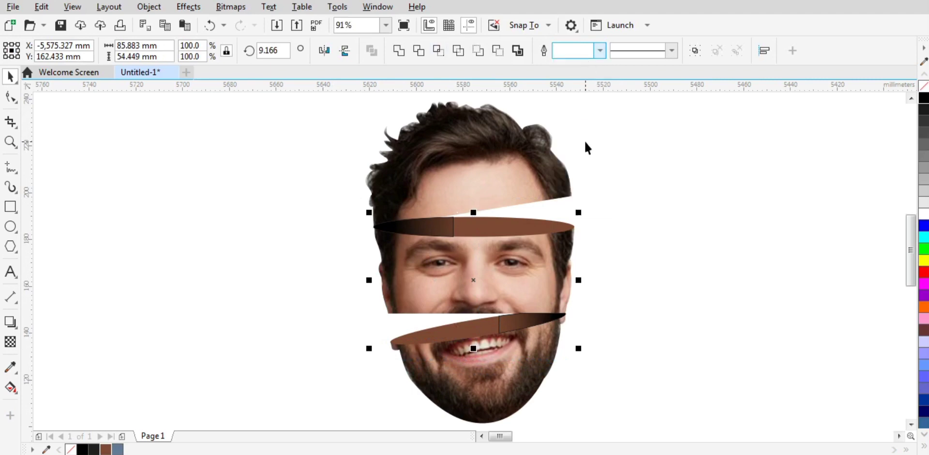
{"action": "left_click", "coordinate": [619, 203]}
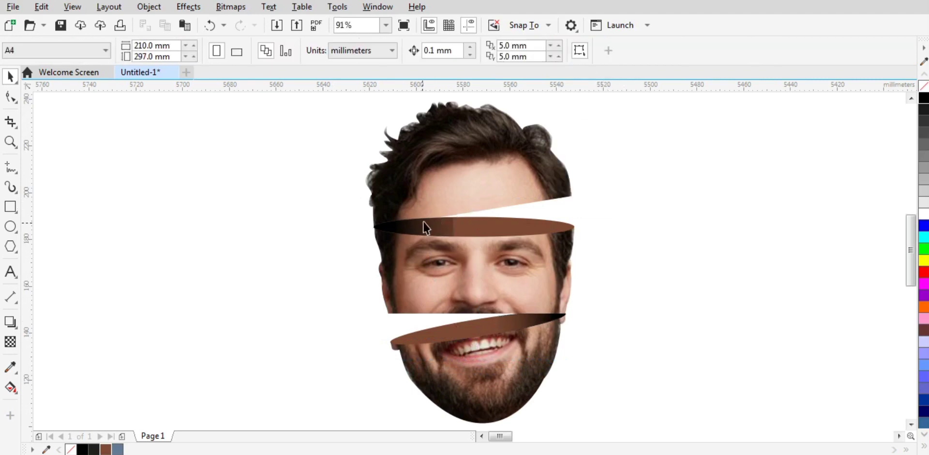
Move the brown end of the upper segment's gradient inward to just past the segment's inner edge.
{"action": "left_click", "coordinate": [10, 387]}
{"action": "left_click_drag", "start_coordinate": [504, 223], "coordinate": [473, 227]}
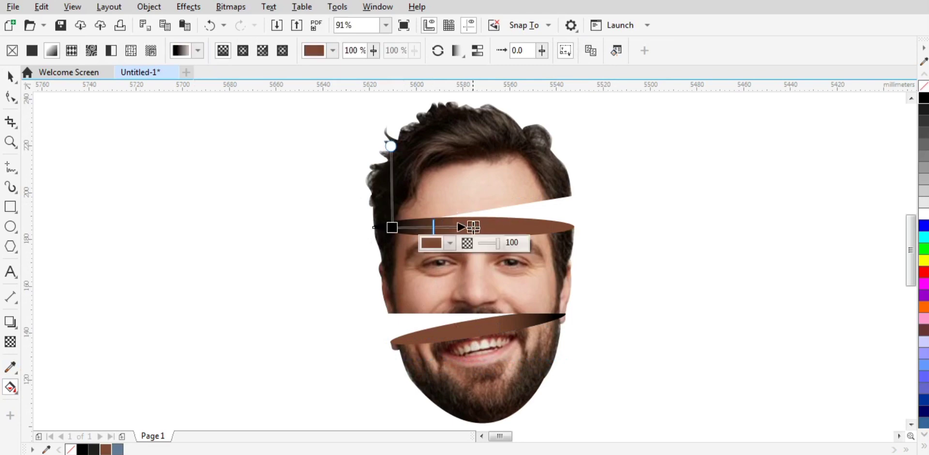
Apply a Gaussian Blur with a radius of 10 pixels to both black-to-brown gradient segments on the ellipses.
{"action": "left_click", "coordinate": [608, 258]}
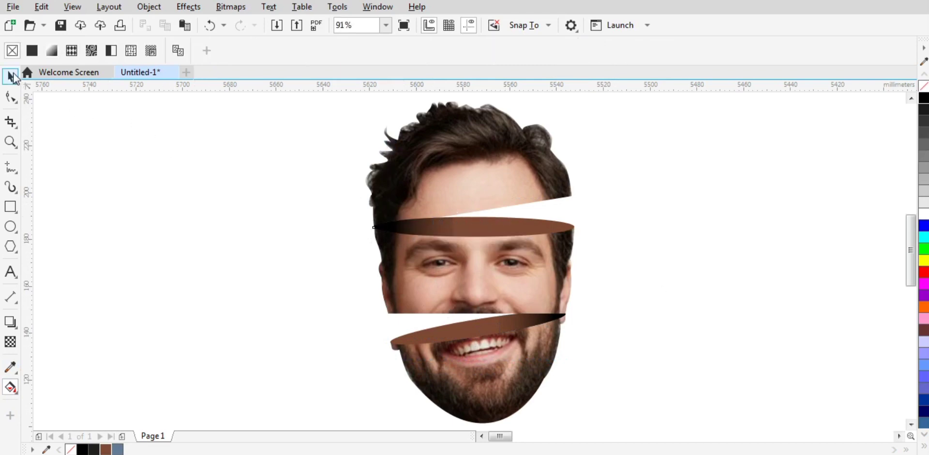
{"action": "left_click", "coordinate": [10, 76]}
{"action": "left_click", "coordinate": [540, 158]}
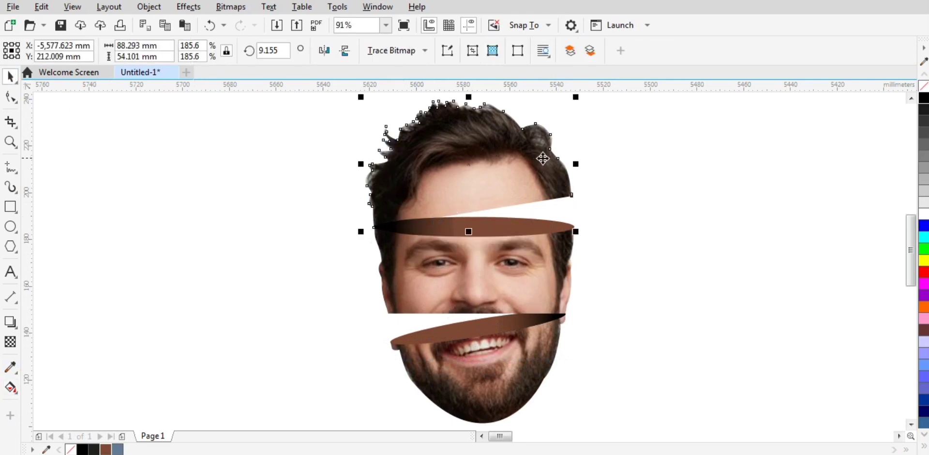
{"action": "left_click", "coordinate": [636, 183]}
{"action": "left_click", "coordinate": [432, 221]}
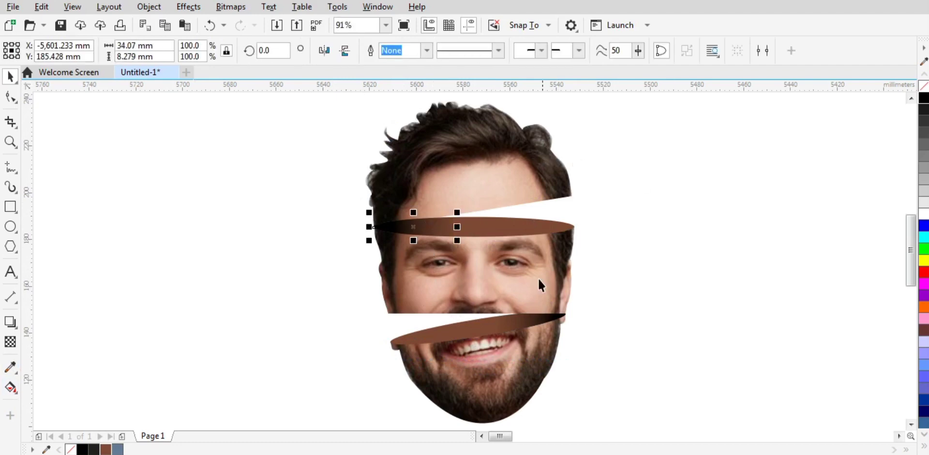
{"action": "left_click", "coordinate": [541, 321], "text": "shift"}
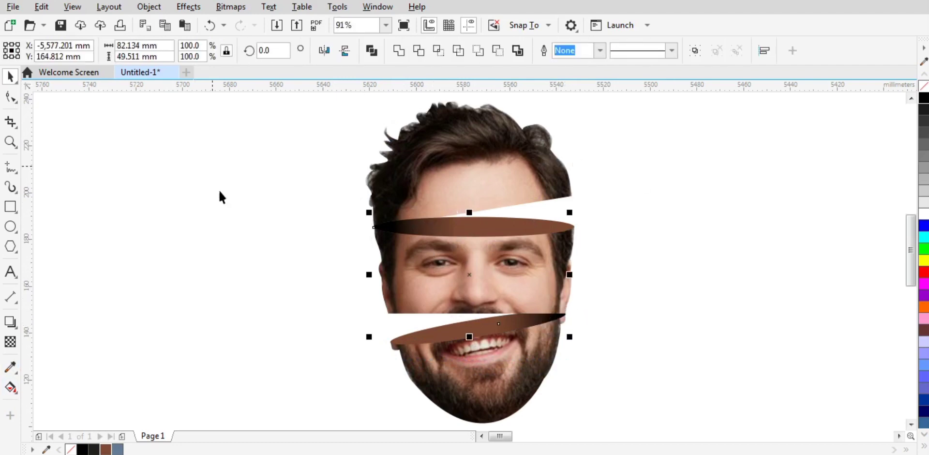
{"action": "left_click", "coordinate": [193, 11]}
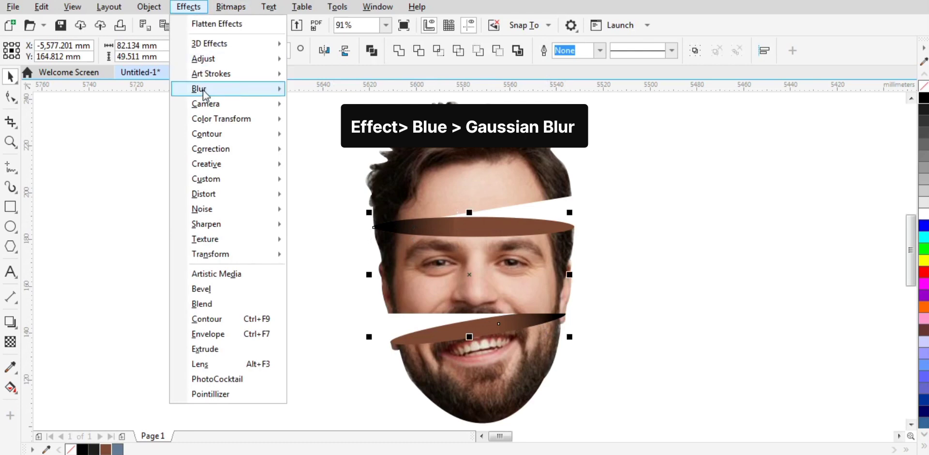
{"action": "mouse_move", "coordinate": [203, 90]}
{"action": "left_click", "coordinate": [334, 121]}
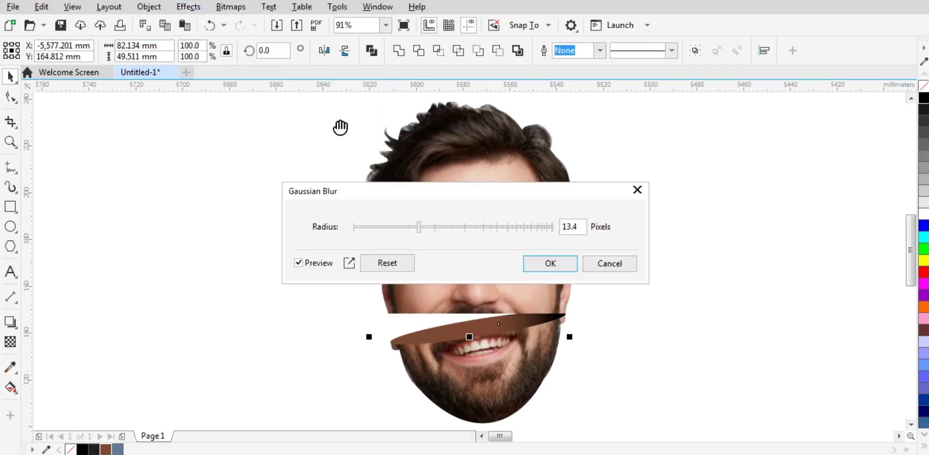
{"action": "double_click", "coordinate": [579, 227]}
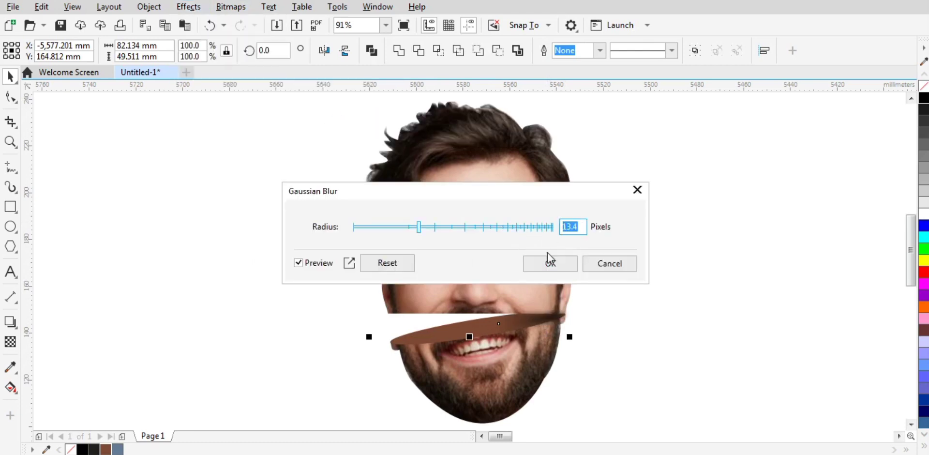
{"action": "type", "text": "10"}
{"action": "left_click", "coordinate": [549, 263]}
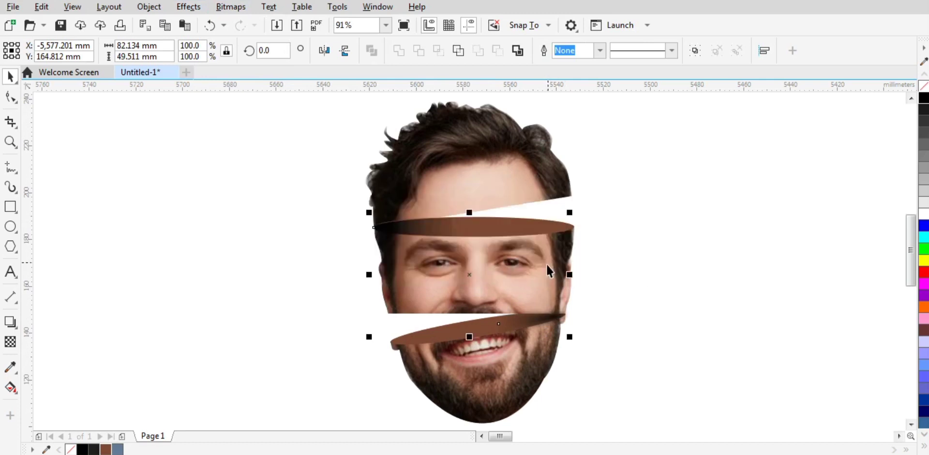
Bring the top slice of the head to the front so it overlaps the upper brown ellipse.
{"action": "left_click", "coordinate": [626, 190]}
{"action": "left_click", "coordinate": [505, 153]}
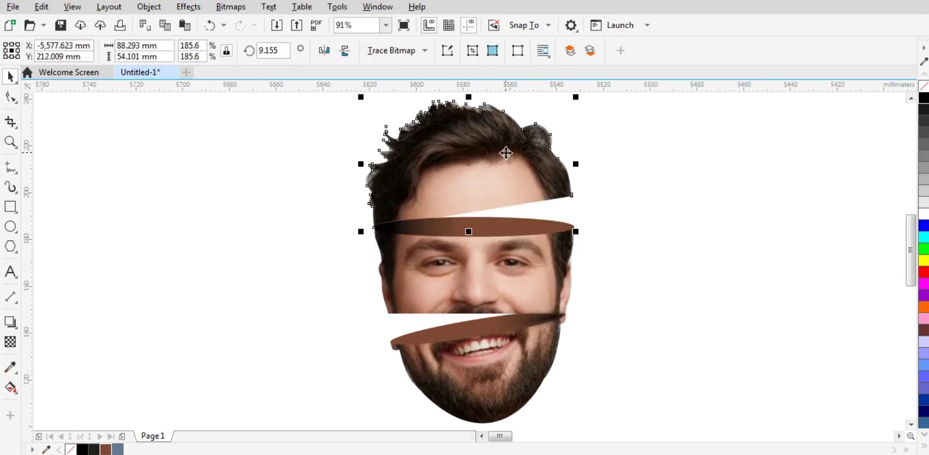
{"action": "key", "text": "ctrl+Page_Down"}
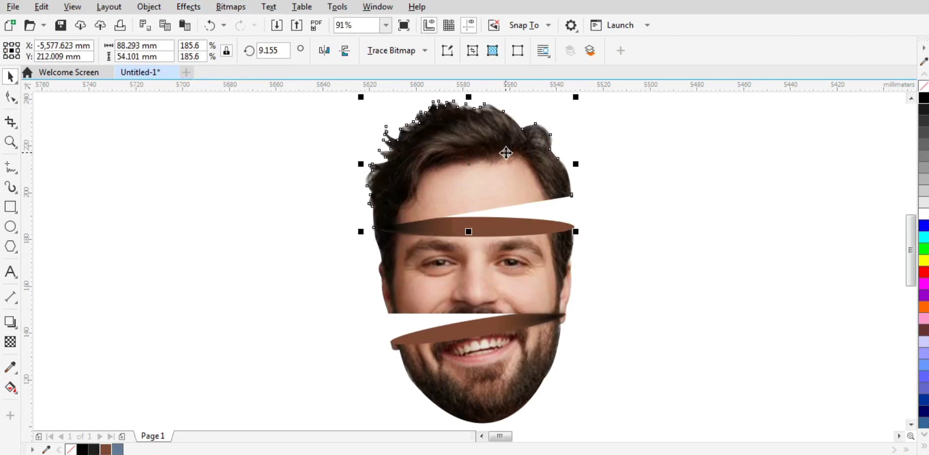
{"action": "left_click", "coordinate": [628, 194]}
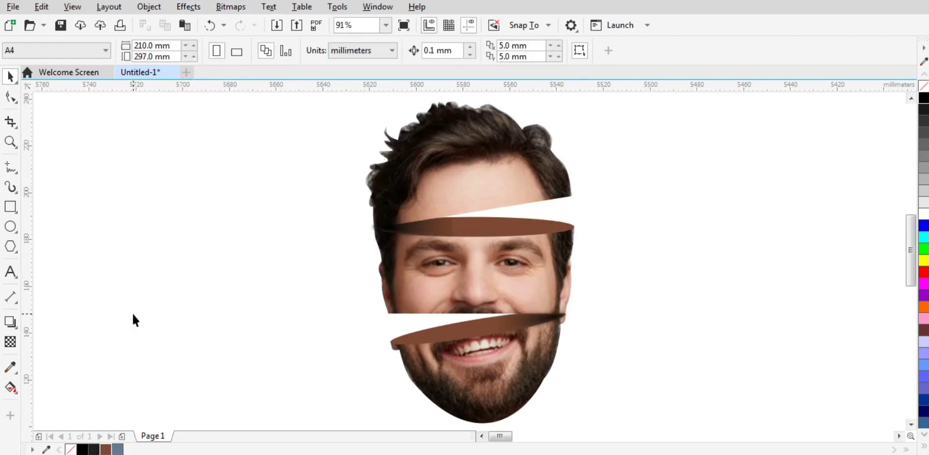
Draw a circle about 59 mm in diameter in the empty area to the left of the head.
{"action": "key", "text": "F5"}
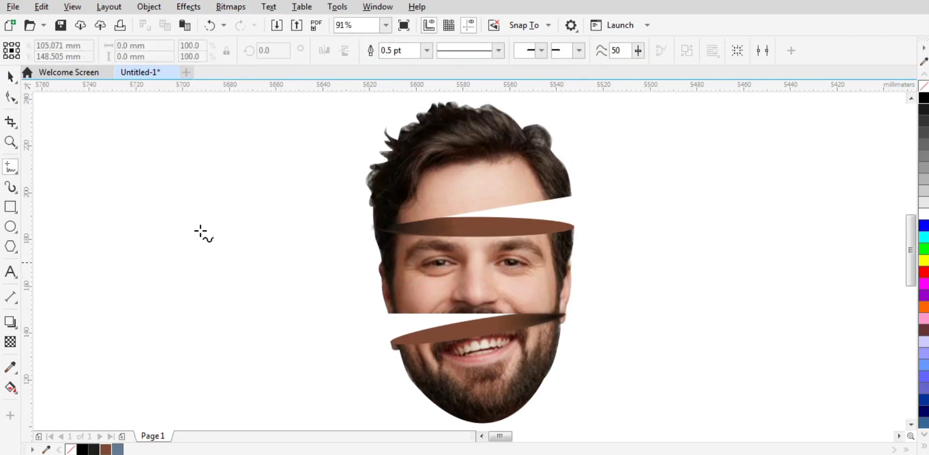
{"action": "left_click", "coordinate": [11, 76]}
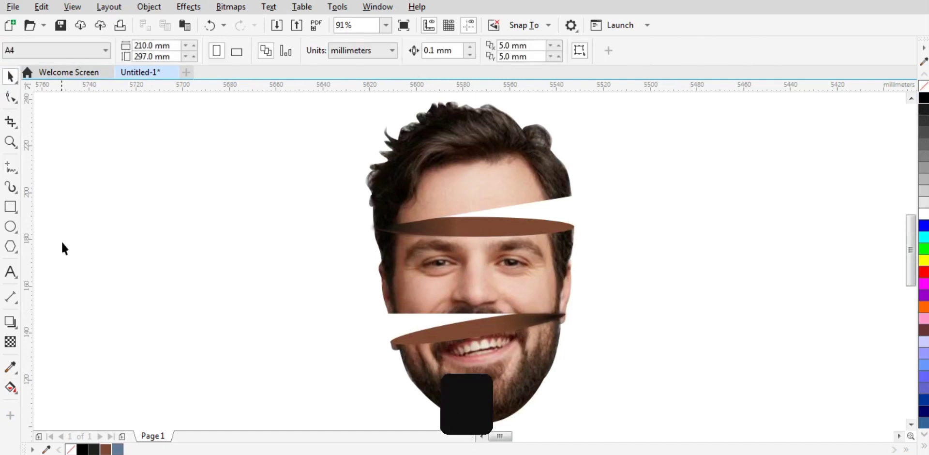
{"action": "left_click", "coordinate": [10, 226]}
{"action": "left_click_drag", "start_coordinate": [143, 167], "coordinate": [238, 304]}
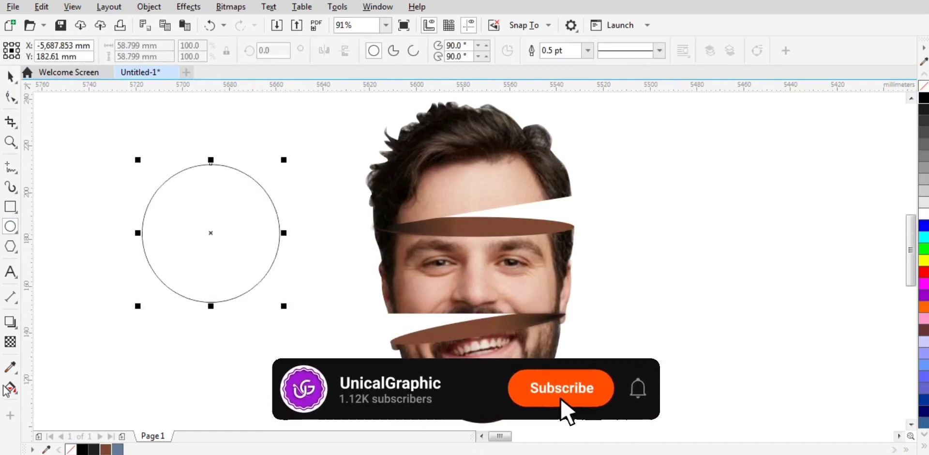
Fill the circle with an elliptical fountain fill centred on it, reversed to run from black in the middle to white at the edge.
{"action": "key", "text": "g"}
{"action": "left_click_drag", "start_coordinate": [204, 219], "coordinate": [252, 284]}
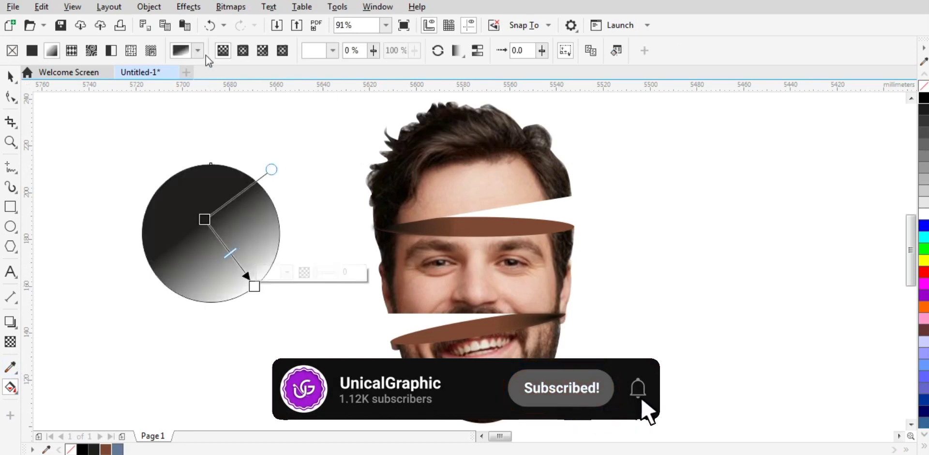
{"action": "left_click", "coordinate": [242, 49]}
{"action": "left_click_drag", "start_coordinate": [231, 254], "coordinate": [210, 232]}
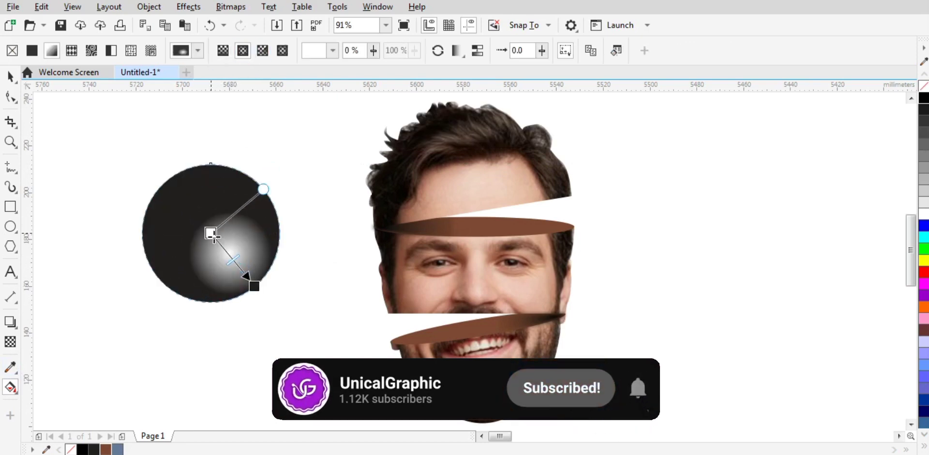
{"action": "left_click", "coordinate": [438, 52]}
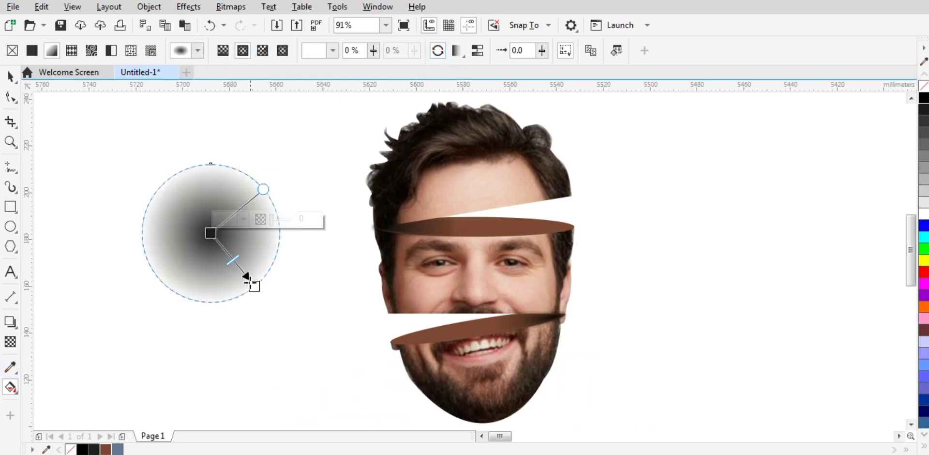
Set the fill's outer white node to 100% transparency and its centre node to black at 34% transparency.
{"action": "left_click", "coordinate": [254, 286]}
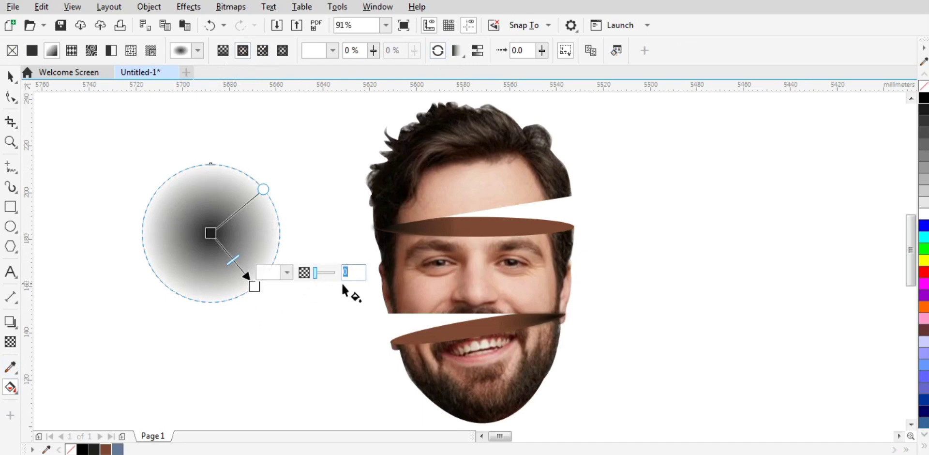
{"action": "left_click_drag", "start_coordinate": [316, 274], "coordinate": [342, 276]}
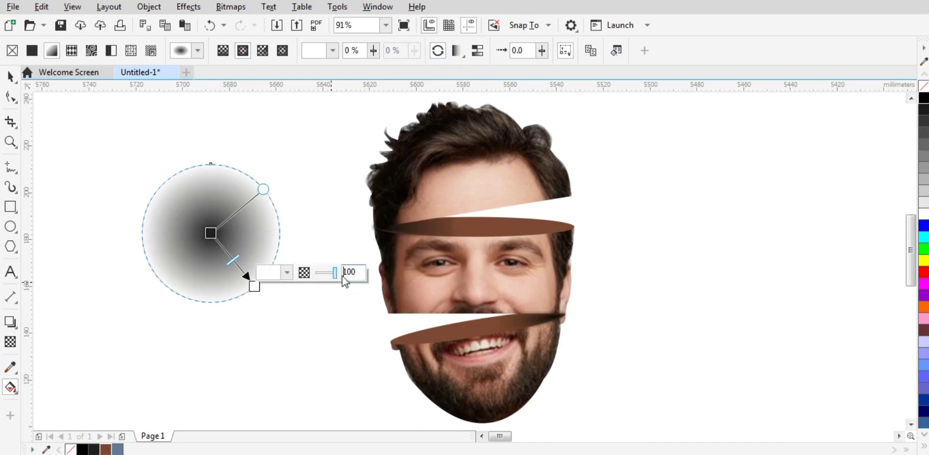
{"action": "left_click", "coordinate": [211, 233]}
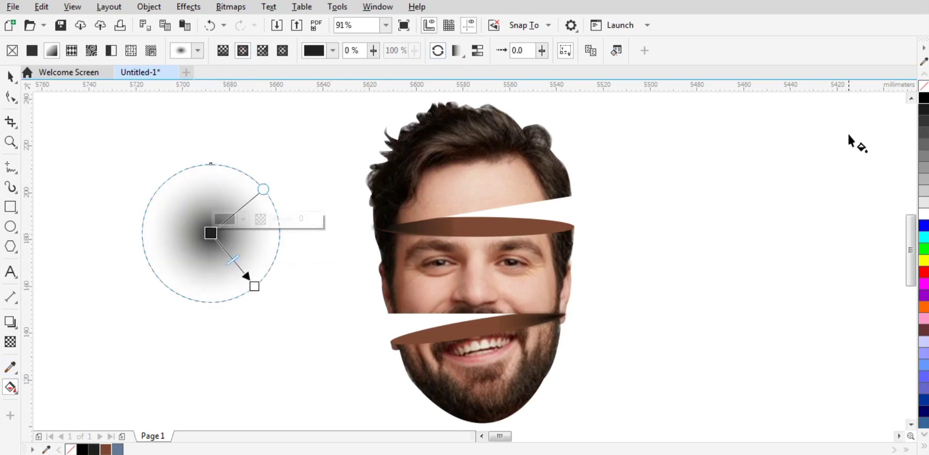
{"action": "left_click", "coordinate": [278, 219]}
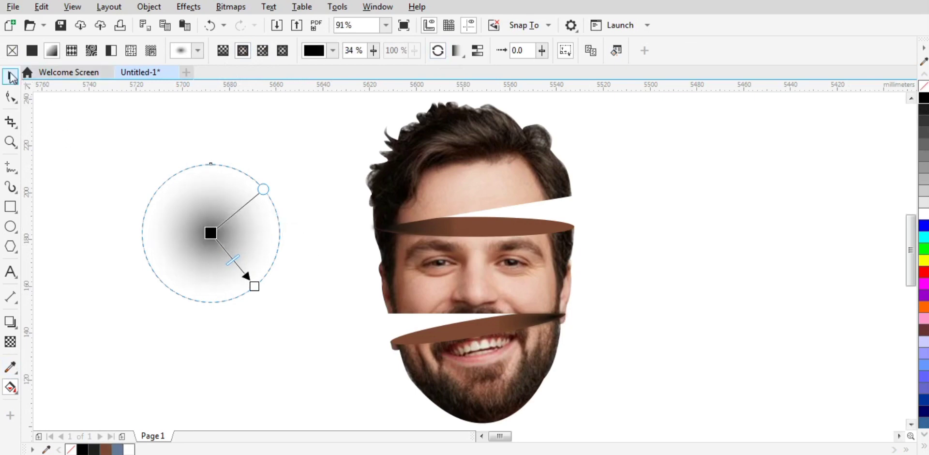
Flatten the gradient circle into an ellipse about 9 mm tall and set its outline to None.
{"action": "left_click", "coordinate": [10, 76]}
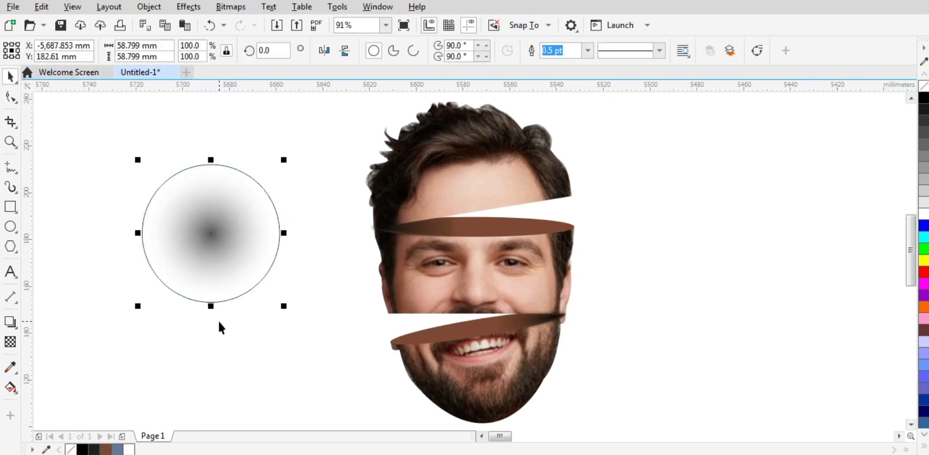
{"action": "left_click_drag", "start_coordinate": [212, 306], "coordinate": [224, 192]}
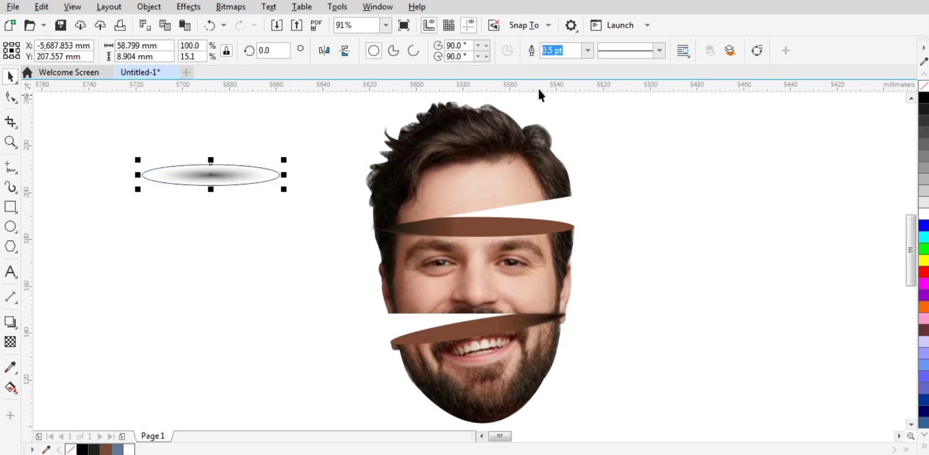
{"action": "left_click", "coordinate": [587, 50]}
{"action": "left_click", "coordinate": [551, 62]}
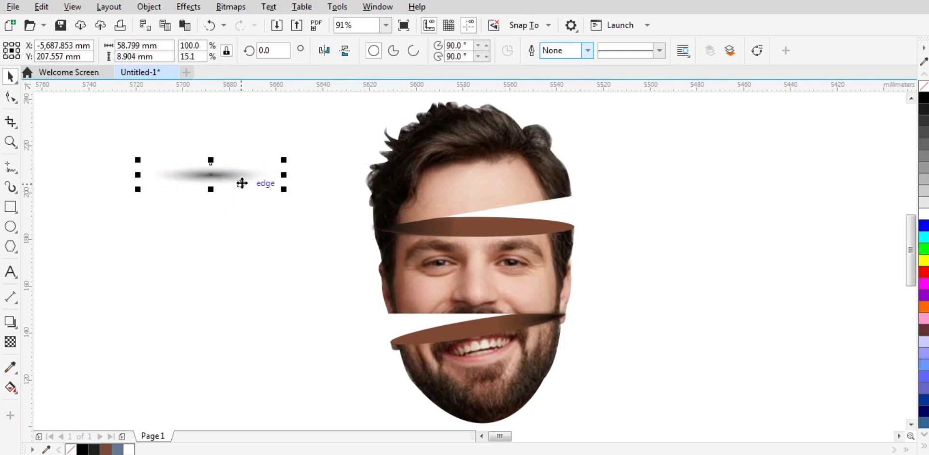
Place the soft shadow ellipse just beneath the chin and widen it to about 113 mm.
{"action": "left_click_drag", "start_coordinate": [241, 183], "coordinate": [508, 394]}
{"action": "scroll", "coordinate": [452, 409], "scroll_direction": "down", "scroll_amount": 2}
{"action": "key", "text": "z"}
{"action": "left_click_drag", "start_coordinate": [365, 195], "coordinate": [585, 416]}
{"action": "key", "text": "F4"}
{"action": "left_click", "coordinate": [784, 280]}
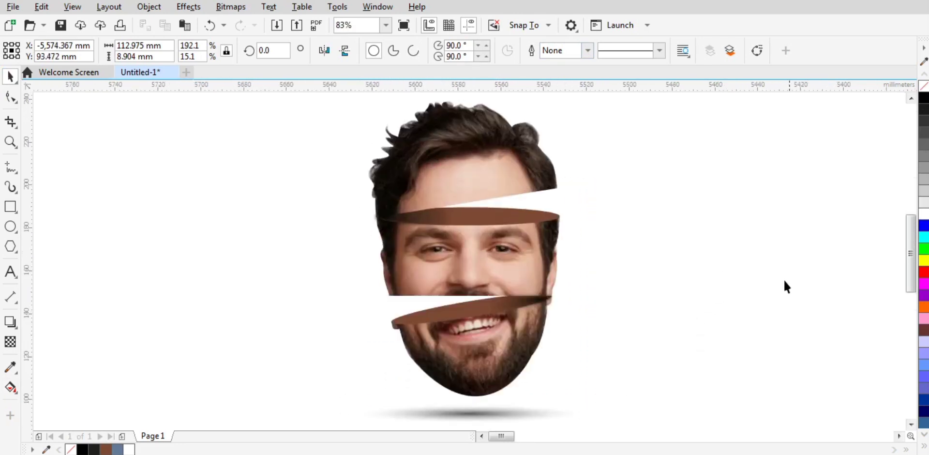